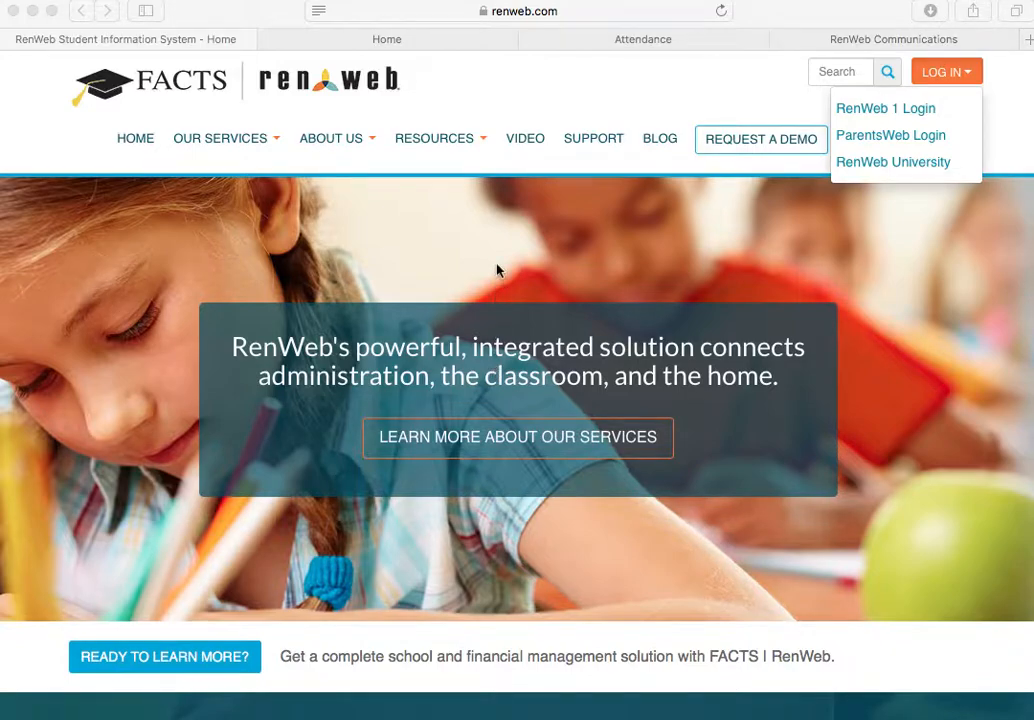
Step: Check the RenWeb site's web address and its available login options
{"action": "left_click", "coordinate": [554, 20]}
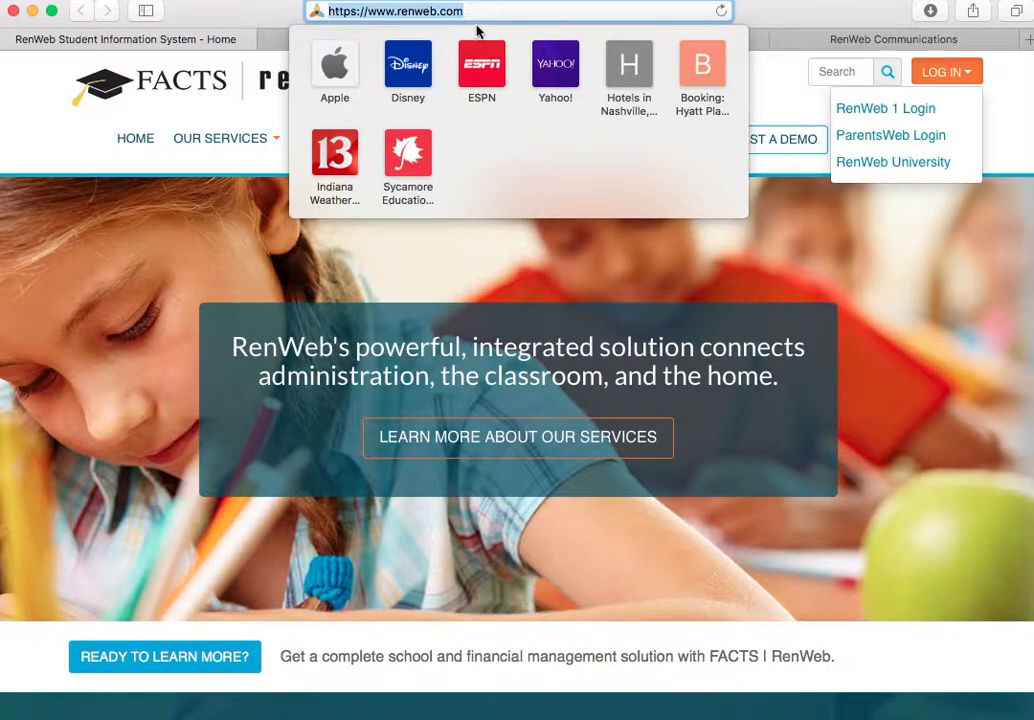
{"action": "left_click", "coordinate": [420, 288]}
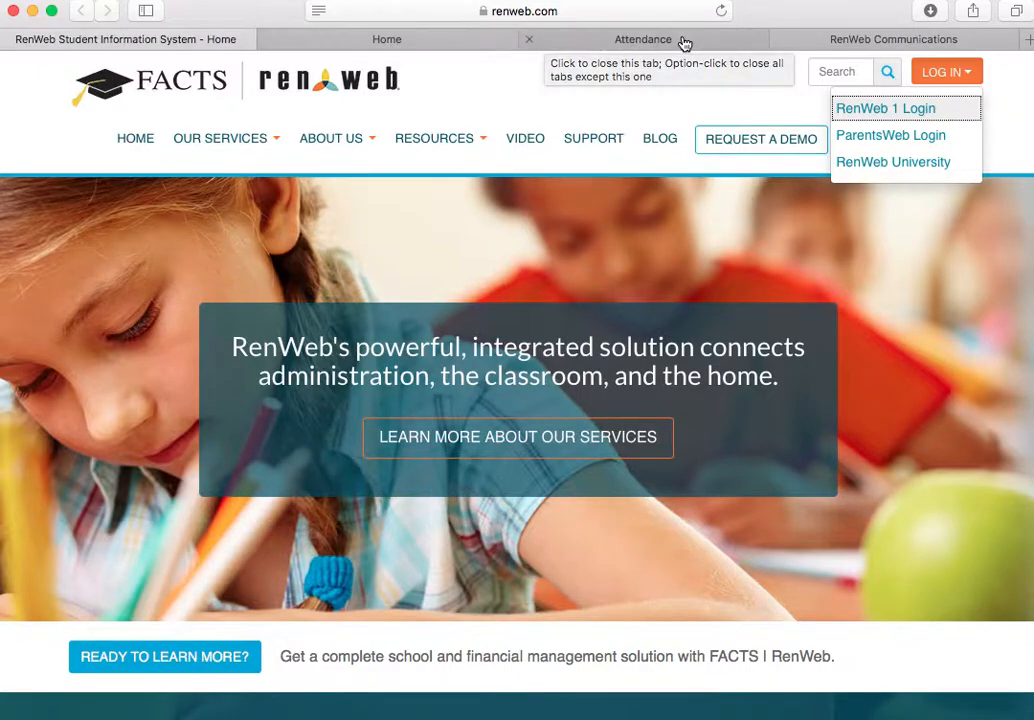
{"action": "left_click", "coordinate": [949, 78]}
{"action": "left_click", "coordinate": [949, 78]}
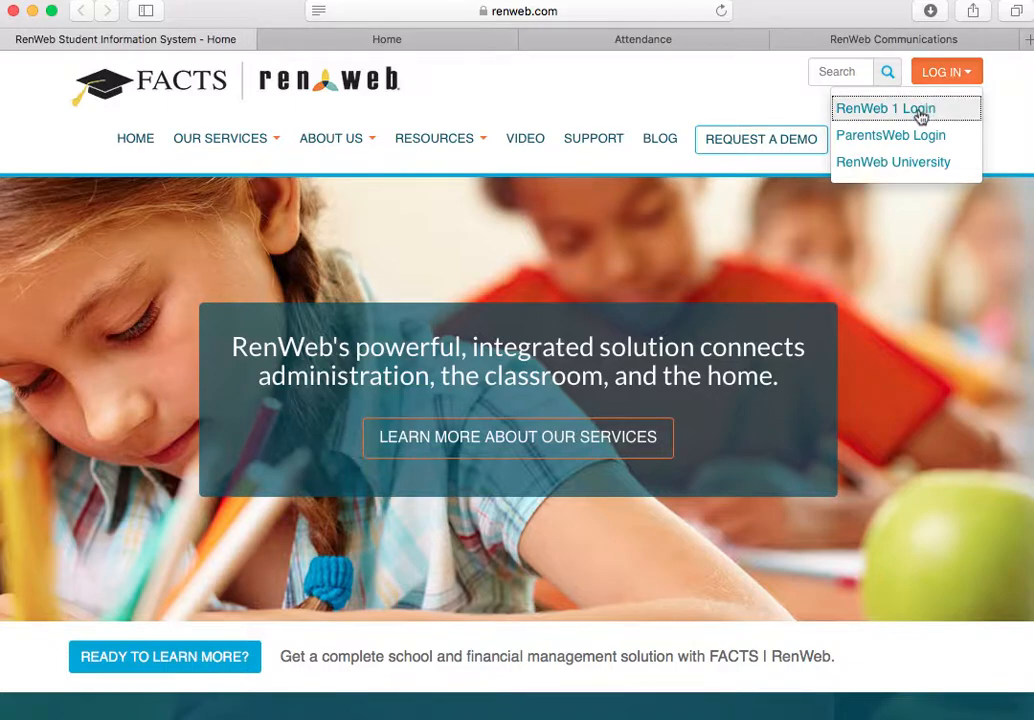
Step: Switch to the RenWeb 1 home page and display its main navigation to find Classroom
{"action": "left_click", "coordinate": [440, 46]}
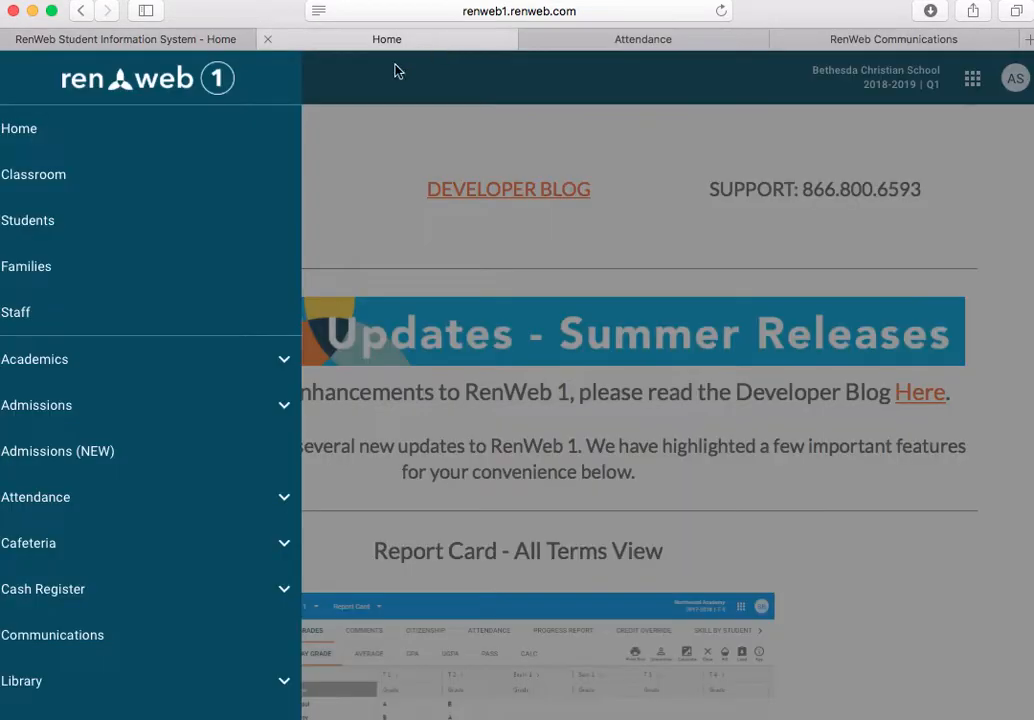
{"action": "left_click", "coordinate": [353, 170]}
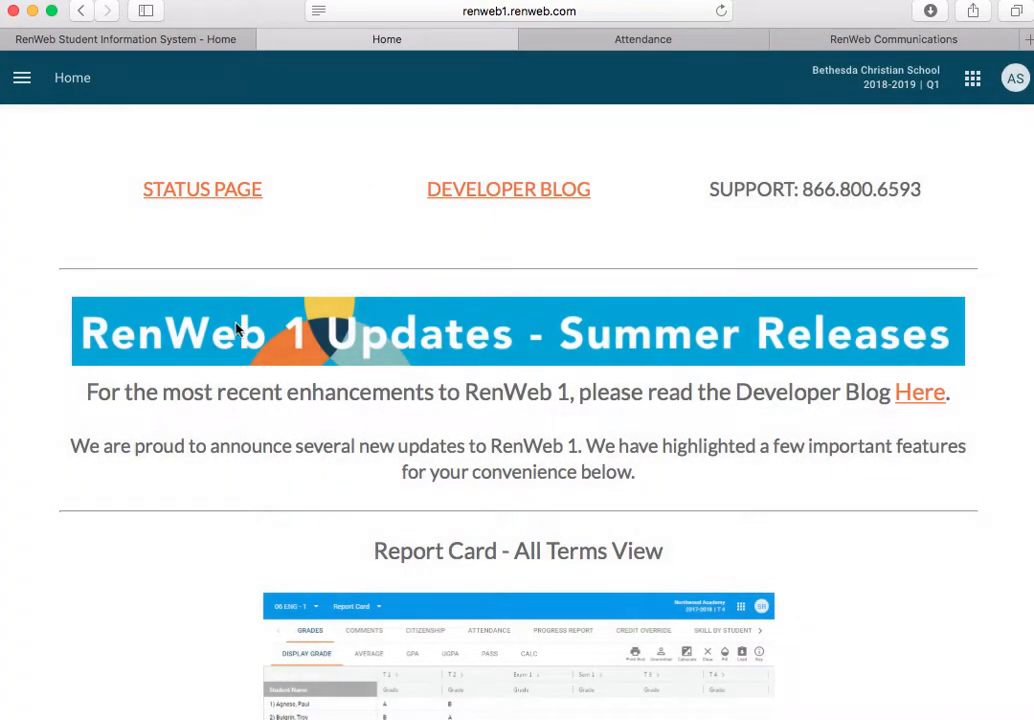
{"action": "left_click", "coordinate": [22, 80]}
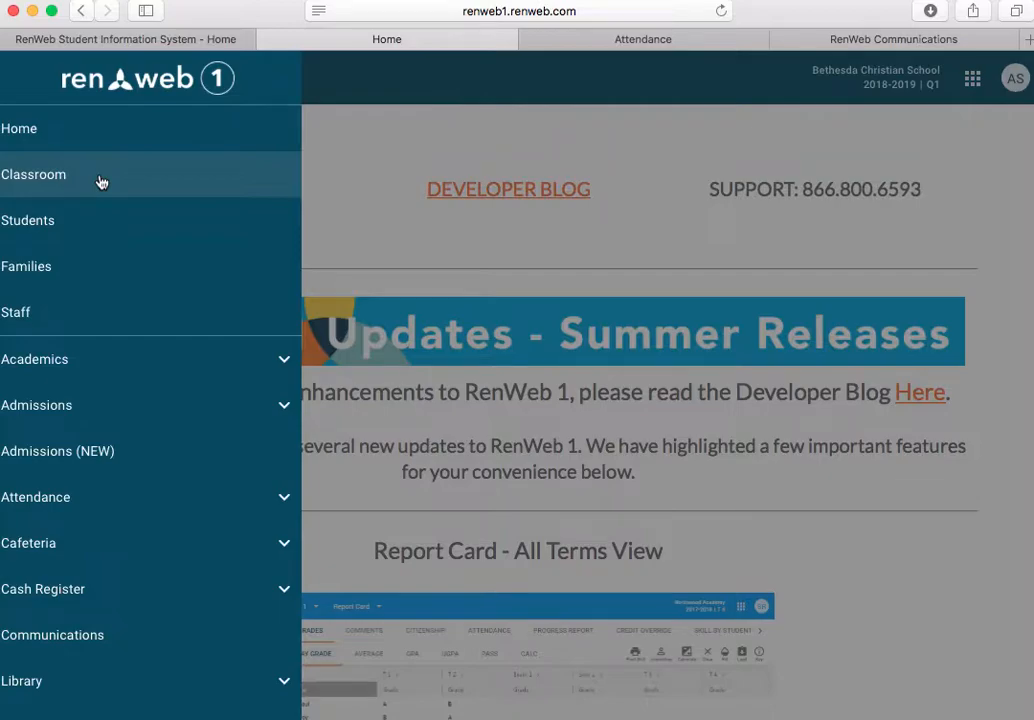
Step: Return to the class list from the attendance page and open Sample Class - A
{"action": "left_click", "coordinate": [636, 42]}
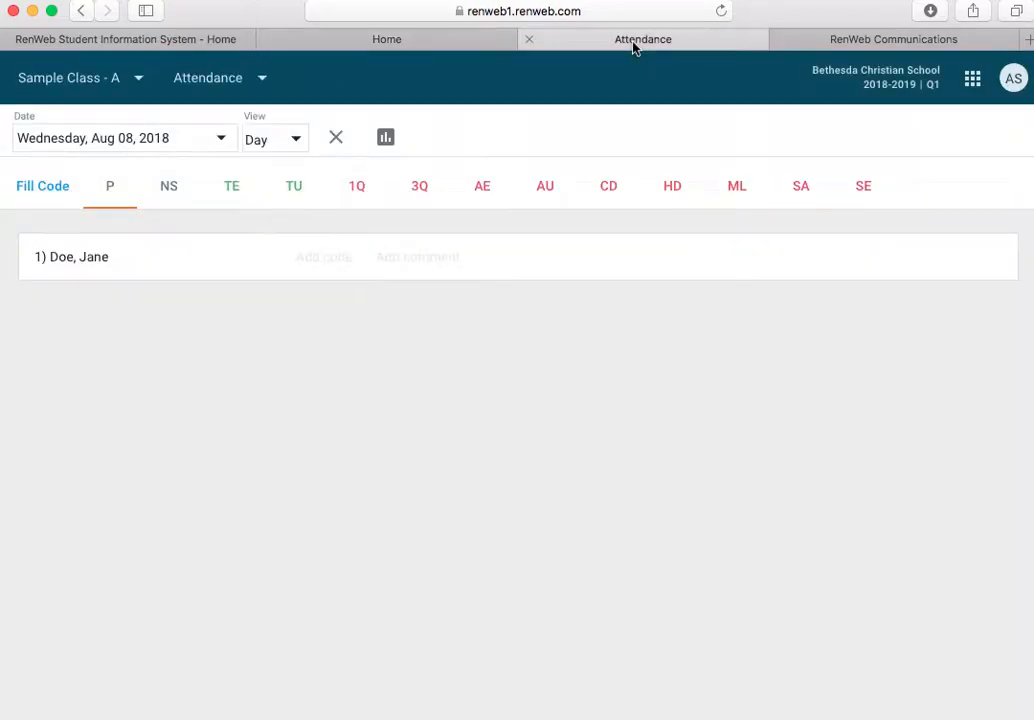
{"action": "left_click", "coordinate": [70, 78]}
{"action": "left_click", "coordinate": [72, 88]}
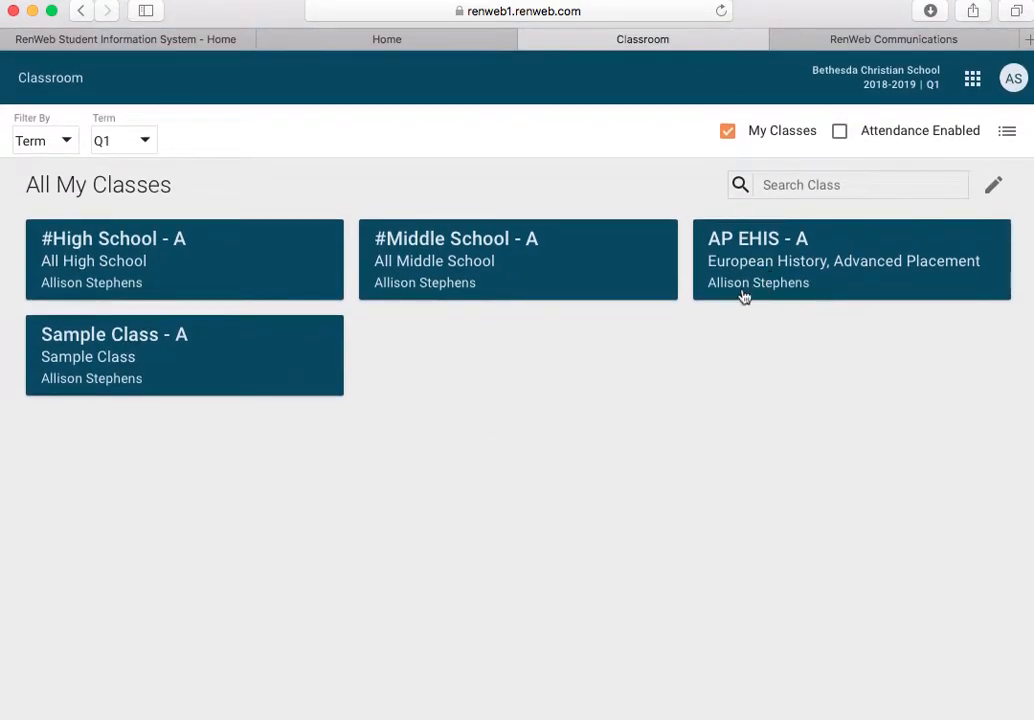
{"action": "left_click", "coordinate": [233, 356]}
Step: Set the attendance date of Sample Class - A to Wednesday, Aug 08, 2018
{"action": "left_click", "coordinate": [196, 146]}
{"action": "scroll", "coordinate": [166, 420], "scroll_direction": "down", "scroll_amount": 3}
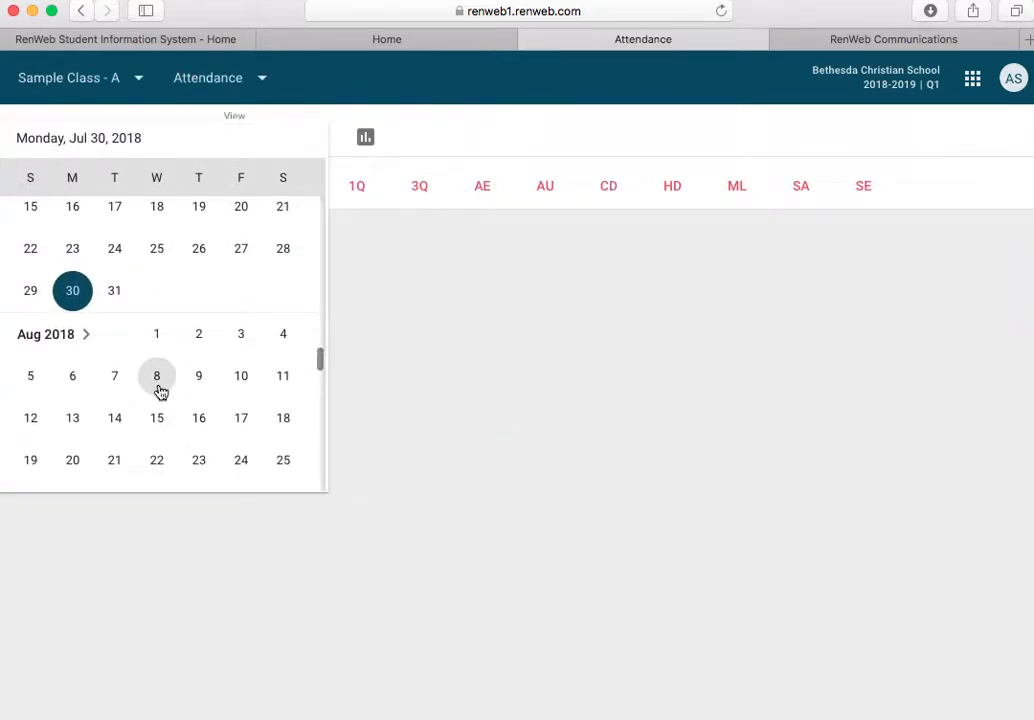
{"action": "left_click", "coordinate": [158, 380]}
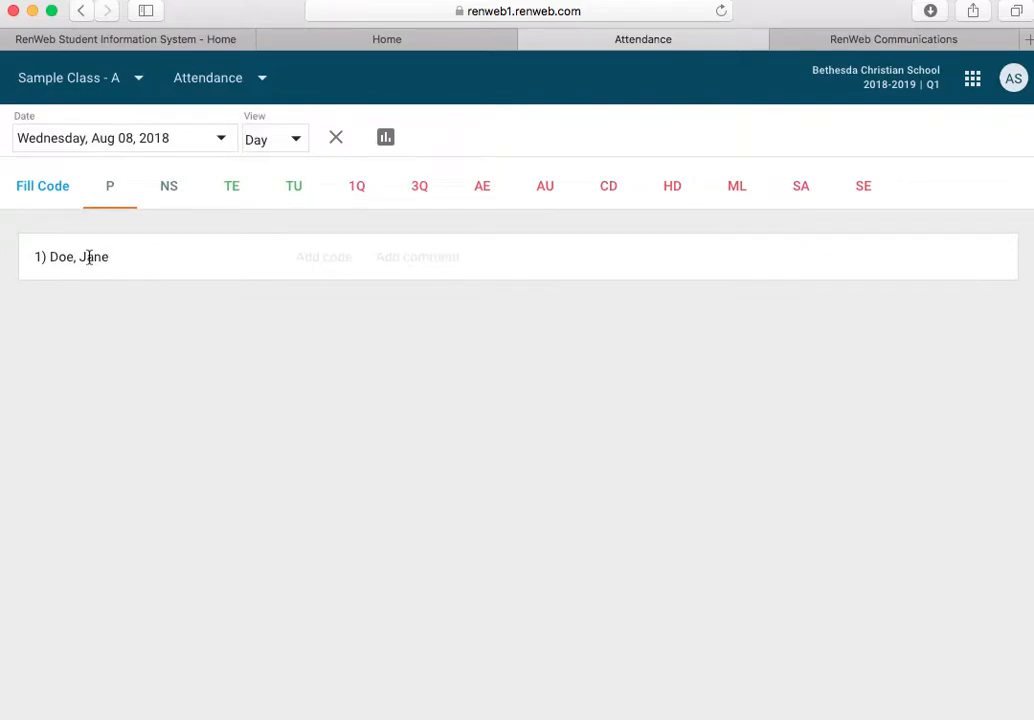
Step: Fill the class attendance with code P (Present) and mark the listed student as AU
{"action": "left_click", "coordinate": [53, 197]}
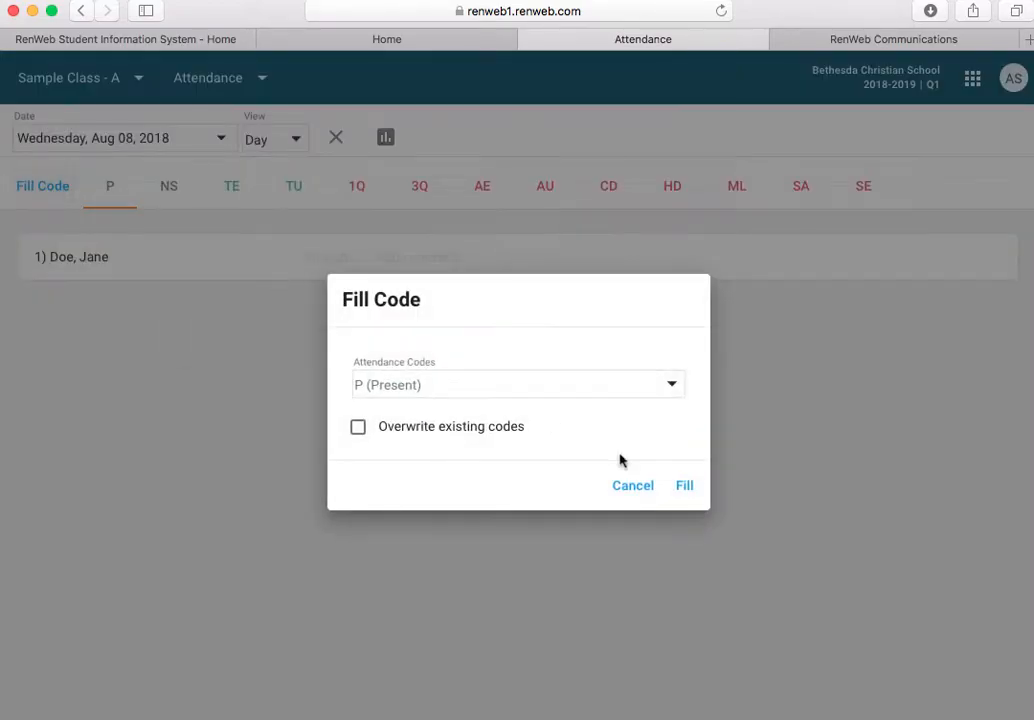
{"action": "left_click", "coordinate": [683, 486]}
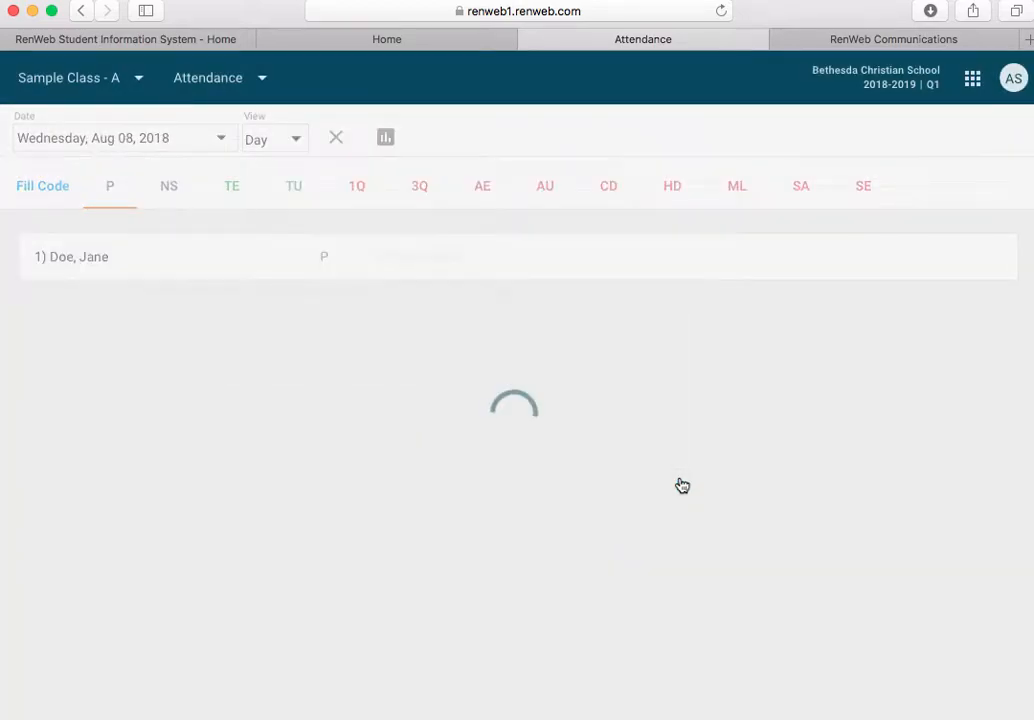
{"action": "left_click", "coordinate": [545, 195]}
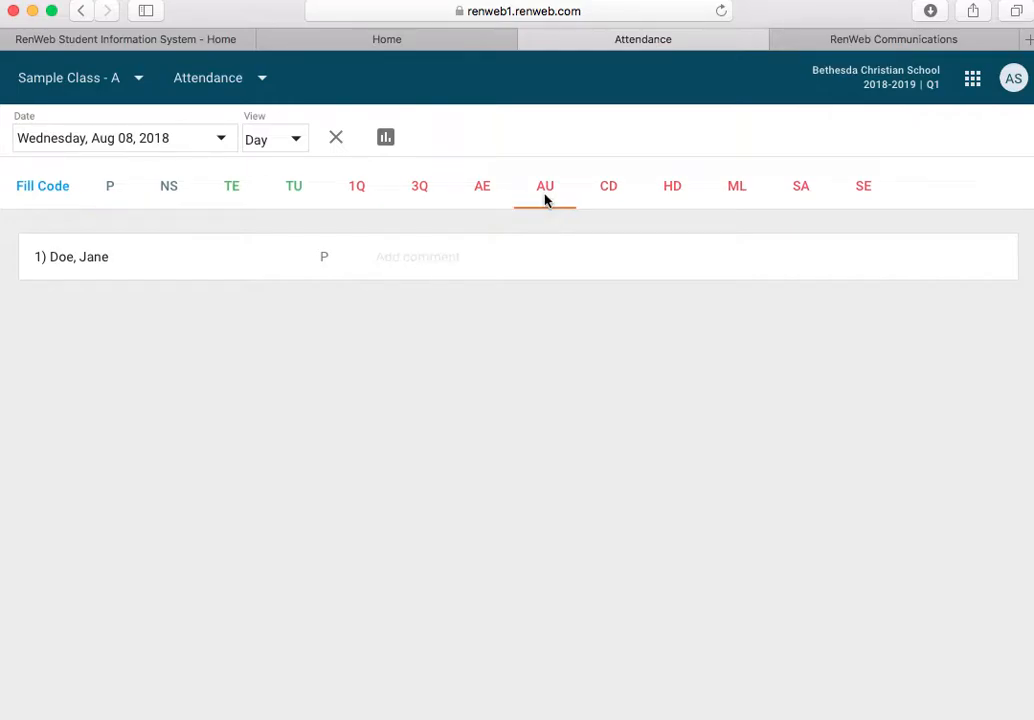
{"action": "left_click", "coordinate": [314, 266]}
Step: Change the student's attendance code to TE, to TU, and finally to AE
{"action": "left_click", "coordinate": [238, 193]}
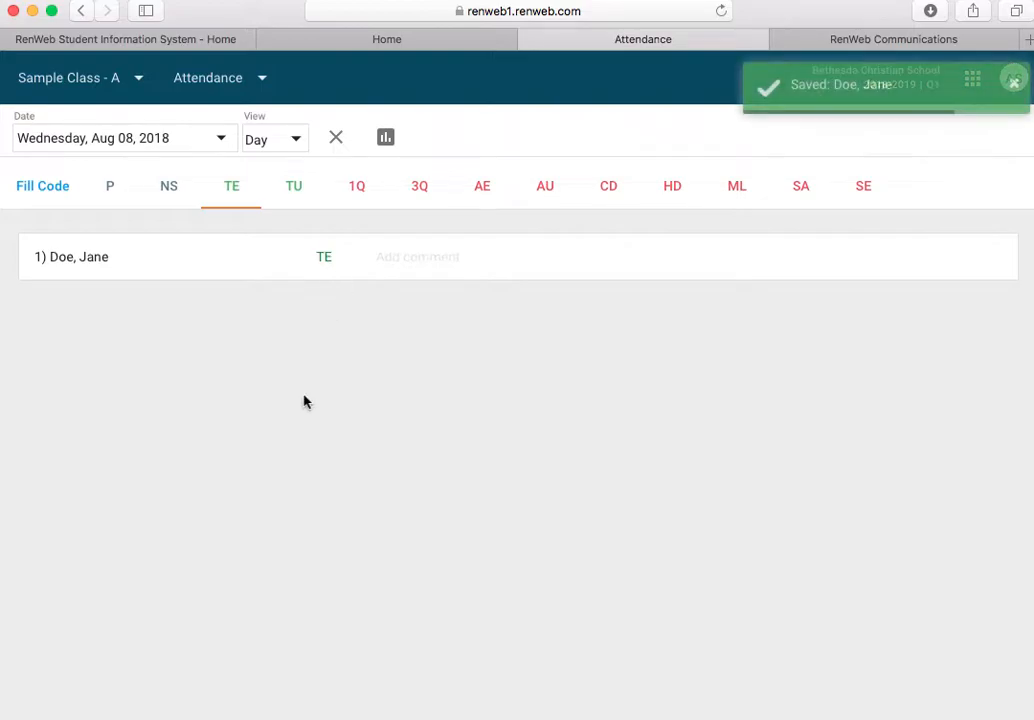
{"action": "left_click", "coordinate": [294, 190]}
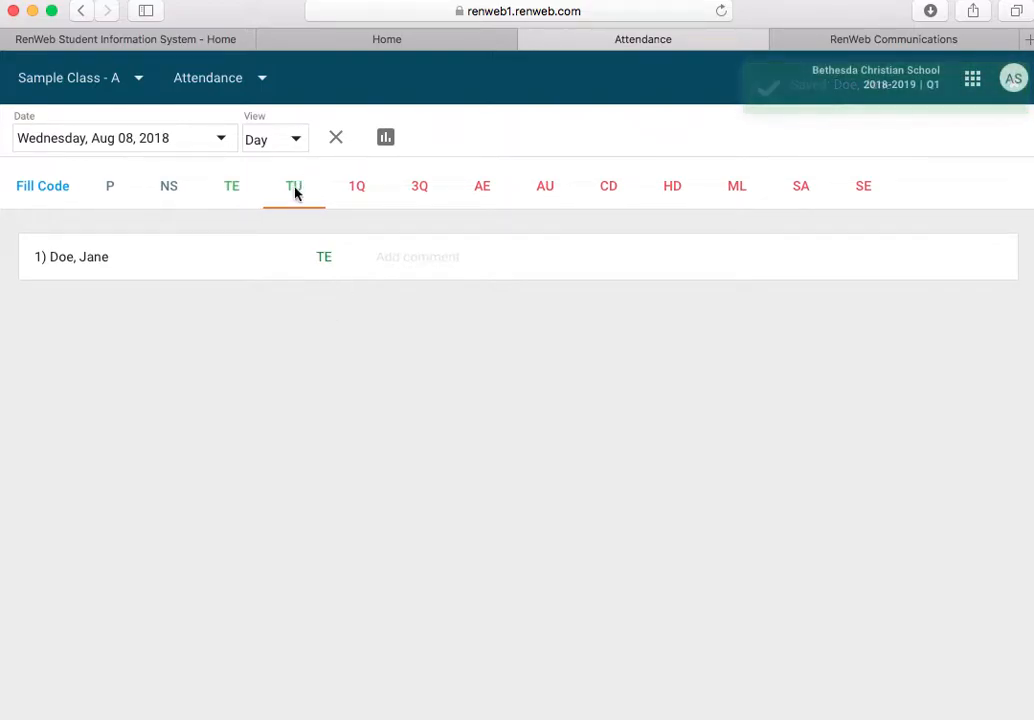
{"action": "left_click", "coordinate": [321, 263]}
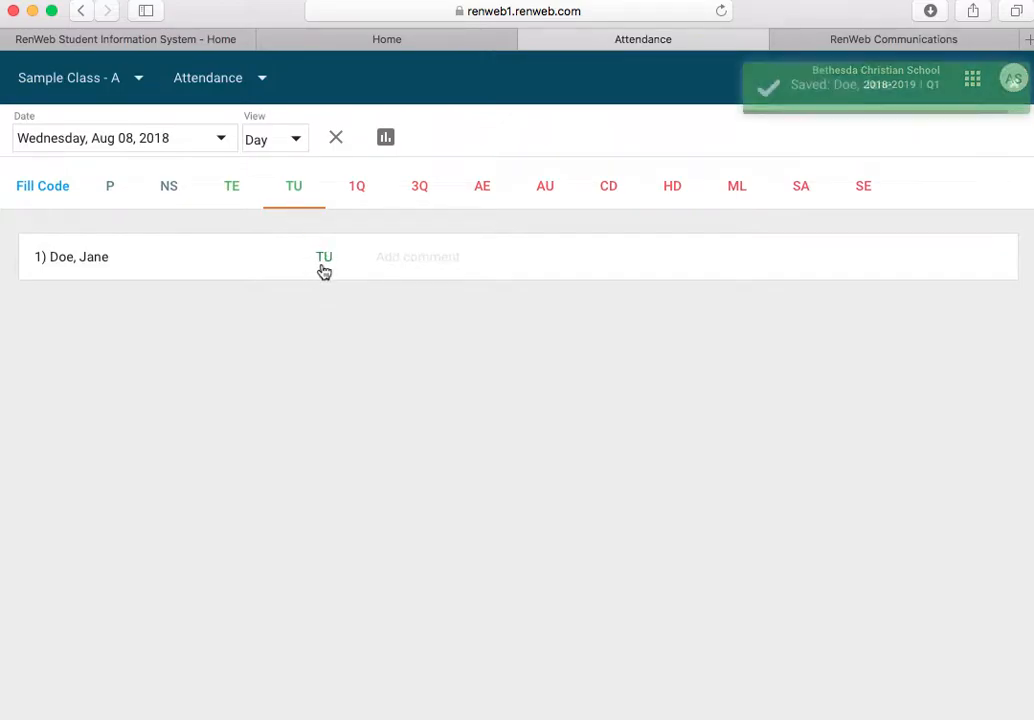
{"action": "left_click", "coordinate": [483, 196]}
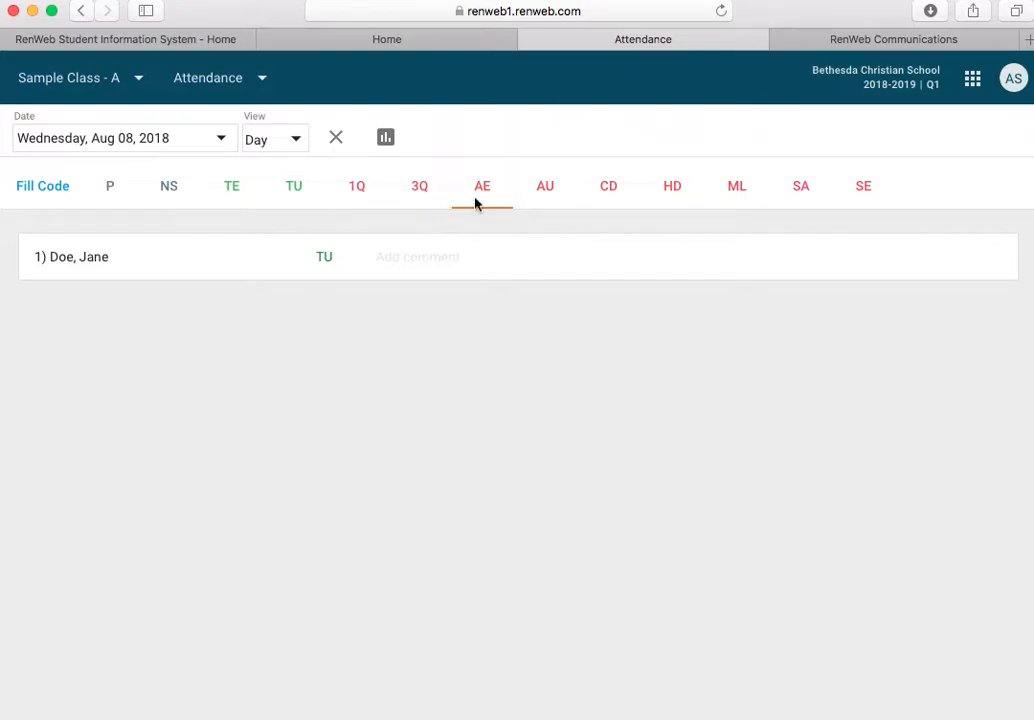
{"action": "left_click", "coordinate": [321, 263]}
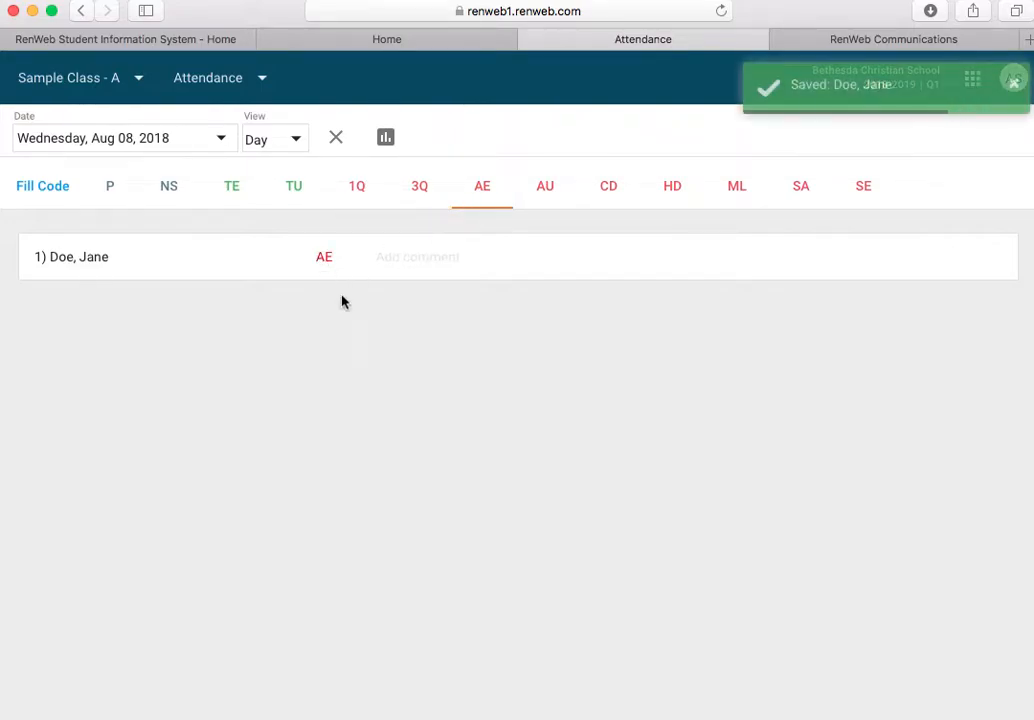
Step: Open the attendance seating chart for editing and remove the student from the assigned seat
{"action": "left_click", "coordinate": [205, 80]}
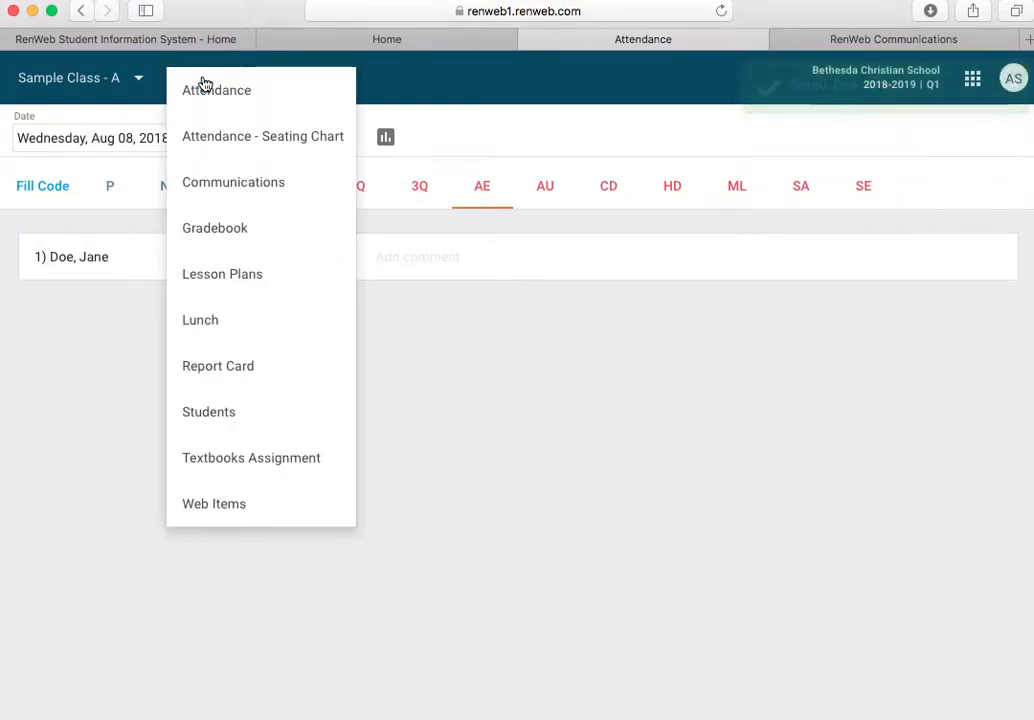
{"action": "left_click", "coordinate": [246, 156]}
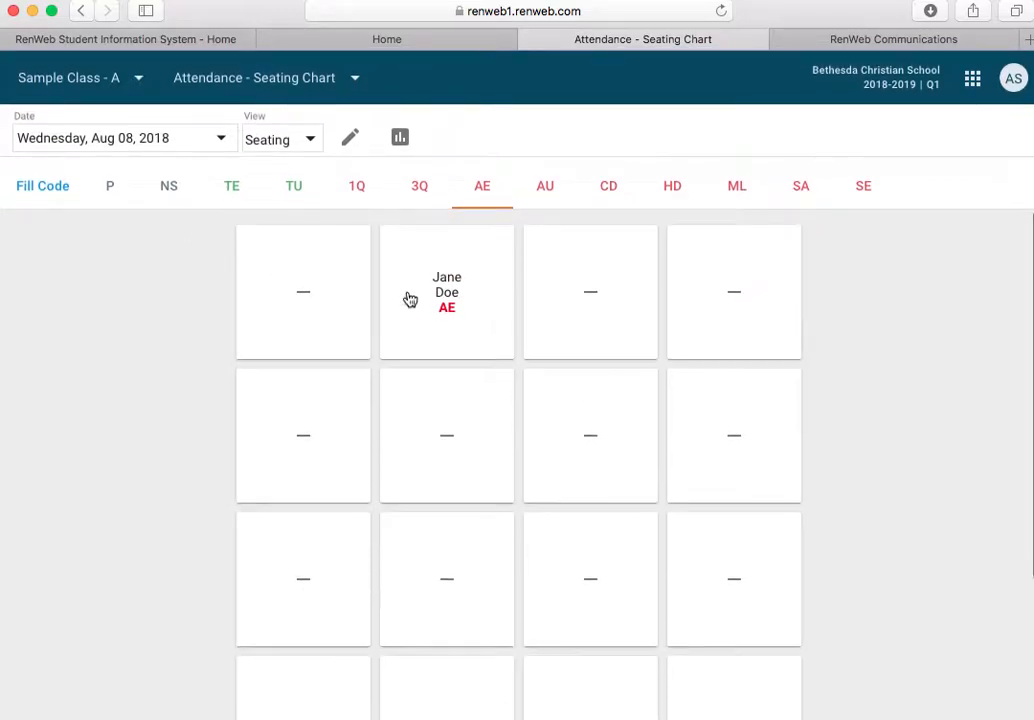
{"action": "left_click", "coordinate": [350, 142]}
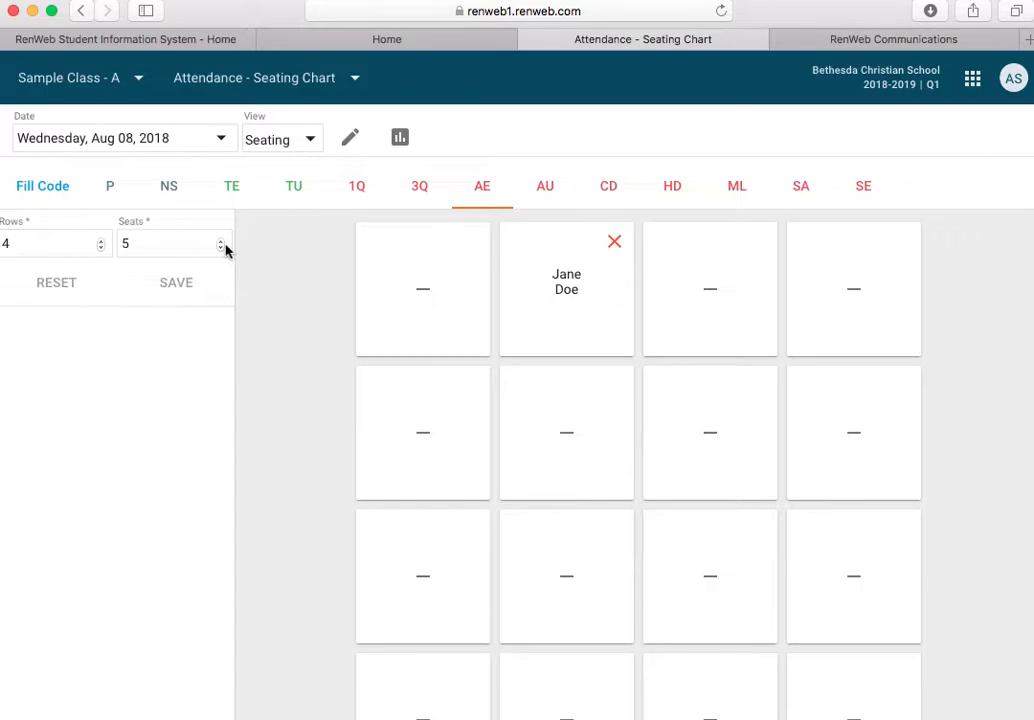
{"action": "scroll", "coordinate": [462, 392], "scroll_direction": "down", "scroll_amount": 3}
{"action": "scroll", "coordinate": [465, 395], "scroll_direction": "up", "scroll_amount": 2}
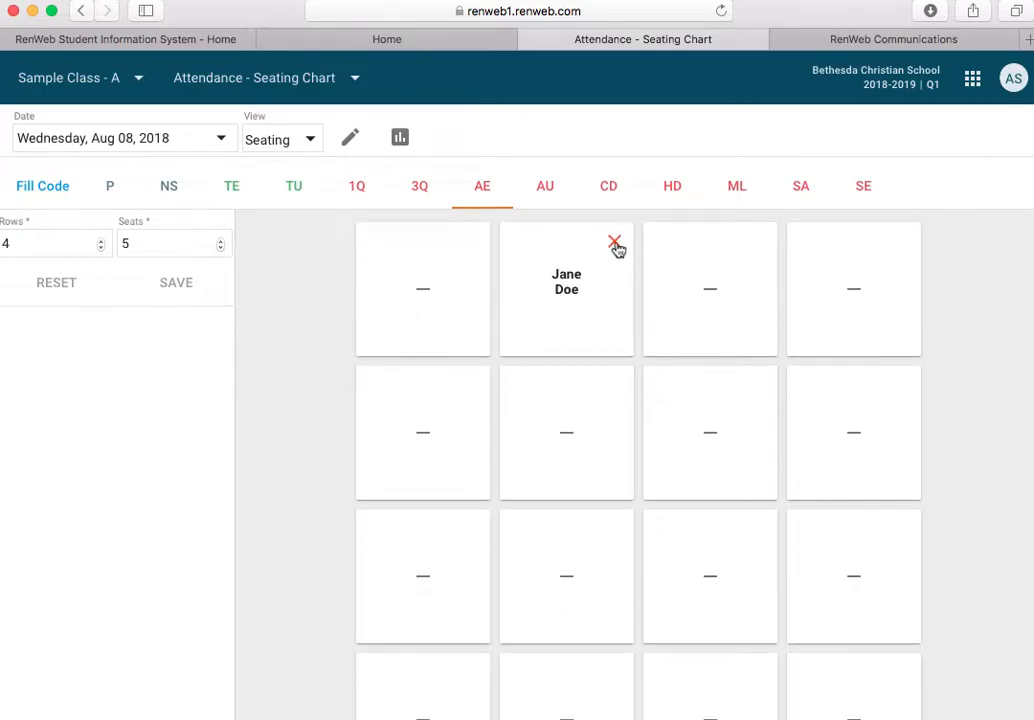
{"action": "left_click", "coordinate": [616, 246]}
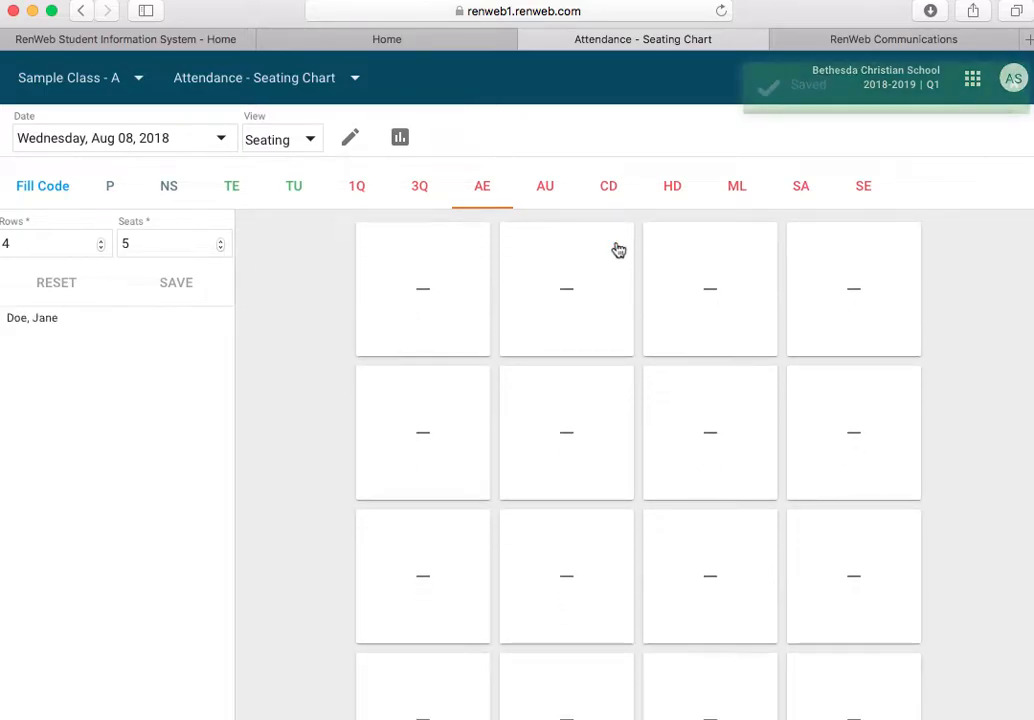
Step: Place the unseated student in the last seat of the seating chart's second column
{"action": "left_click", "coordinate": [36, 326]}
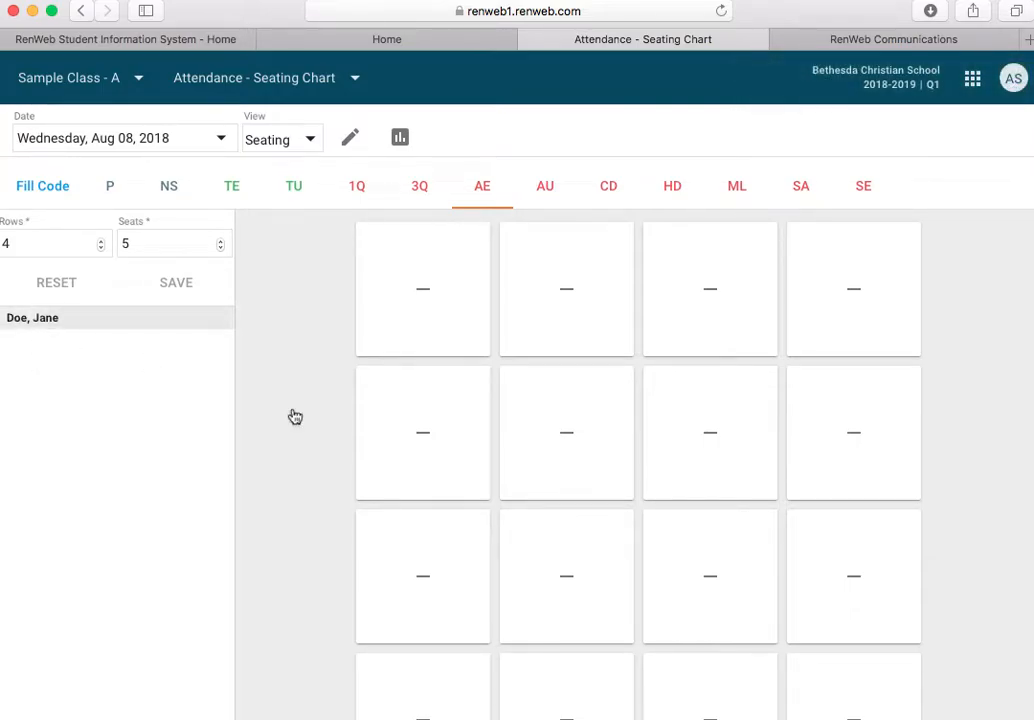
{"action": "scroll", "coordinate": [295, 416], "scroll_direction": "down", "scroll_amount": 2}
{"action": "left_click", "coordinate": [556, 654]}
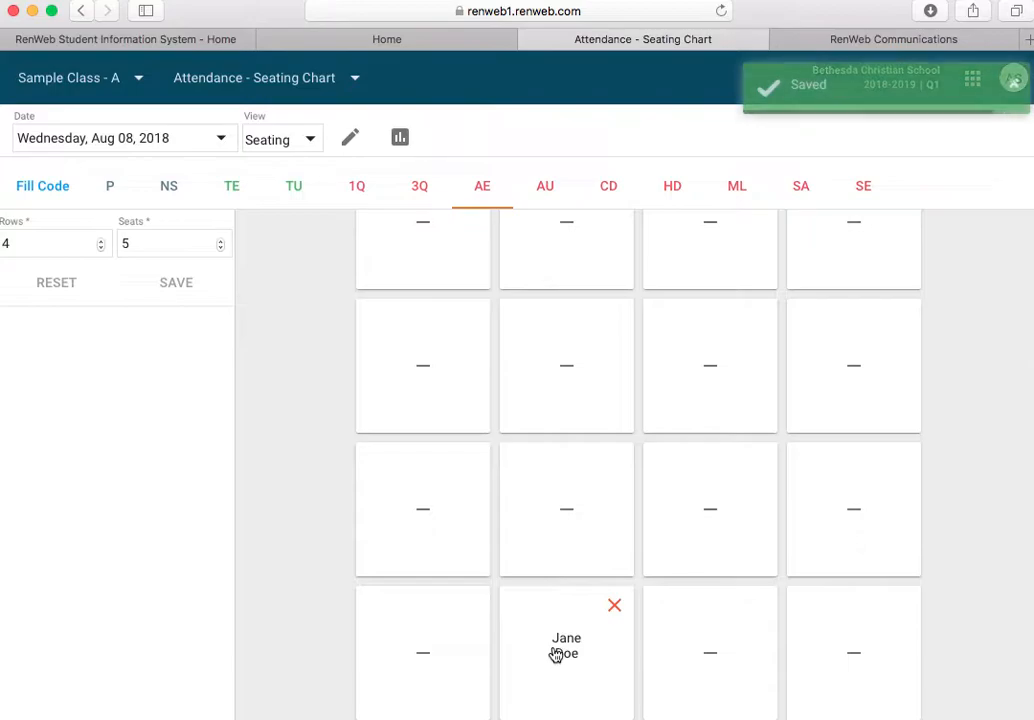
{"action": "scroll", "coordinate": [548, 619], "scroll_direction": "up", "scroll_amount": 1}
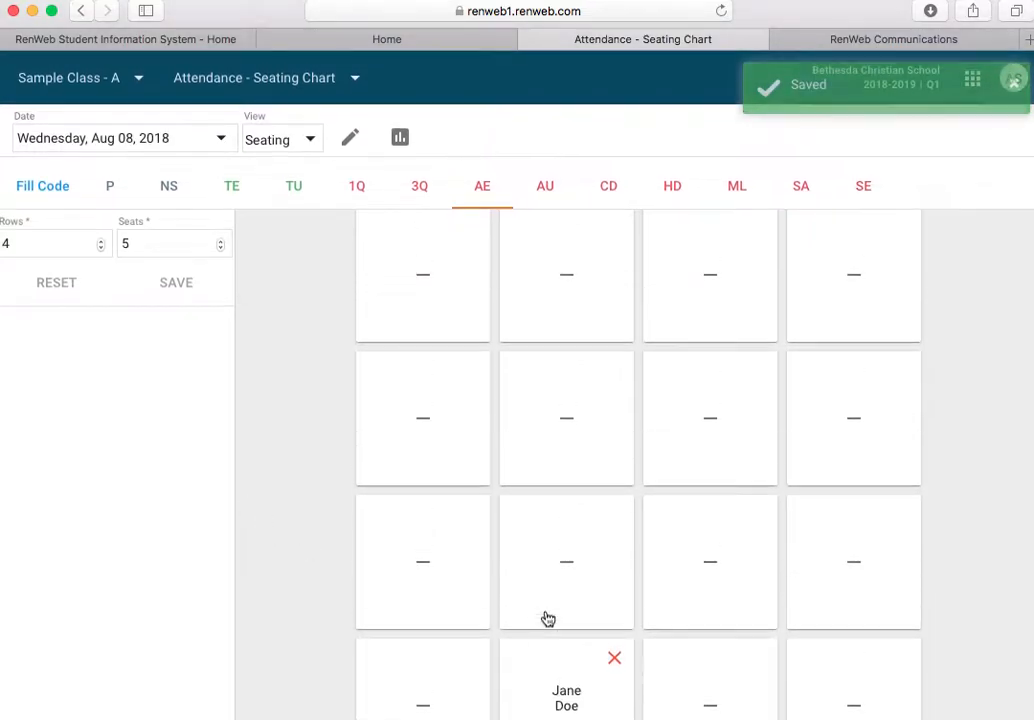
{"action": "scroll", "coordinate": [548, 619], "scroll_direction": "down", "scroll_amount": 1}
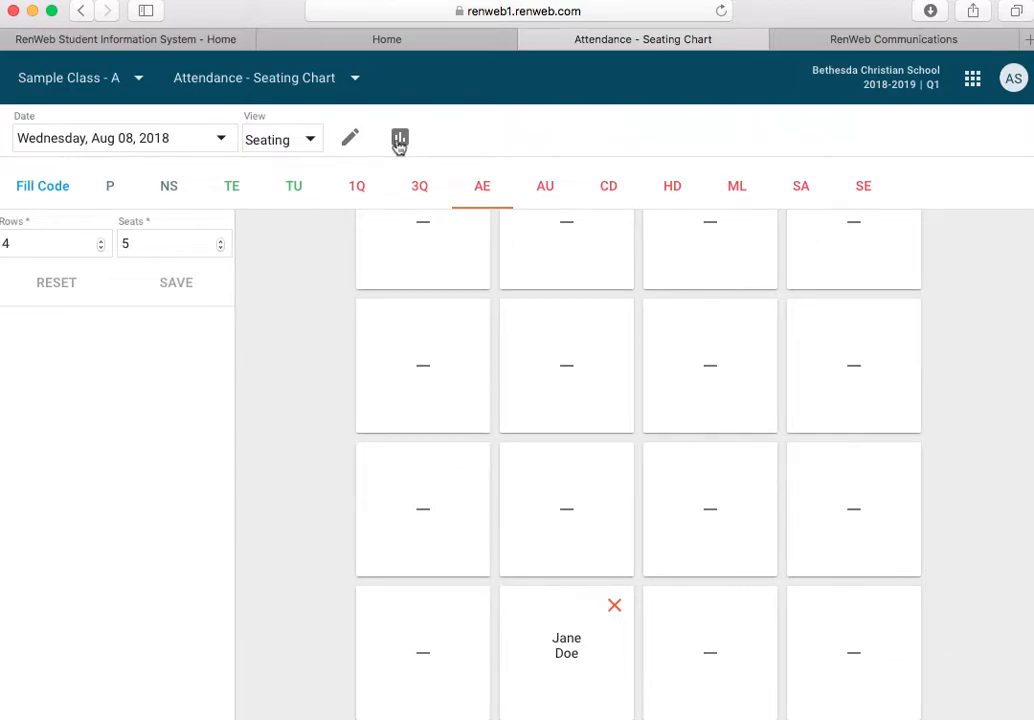
{"action": "left_click", "coordinate": [399, 140]}
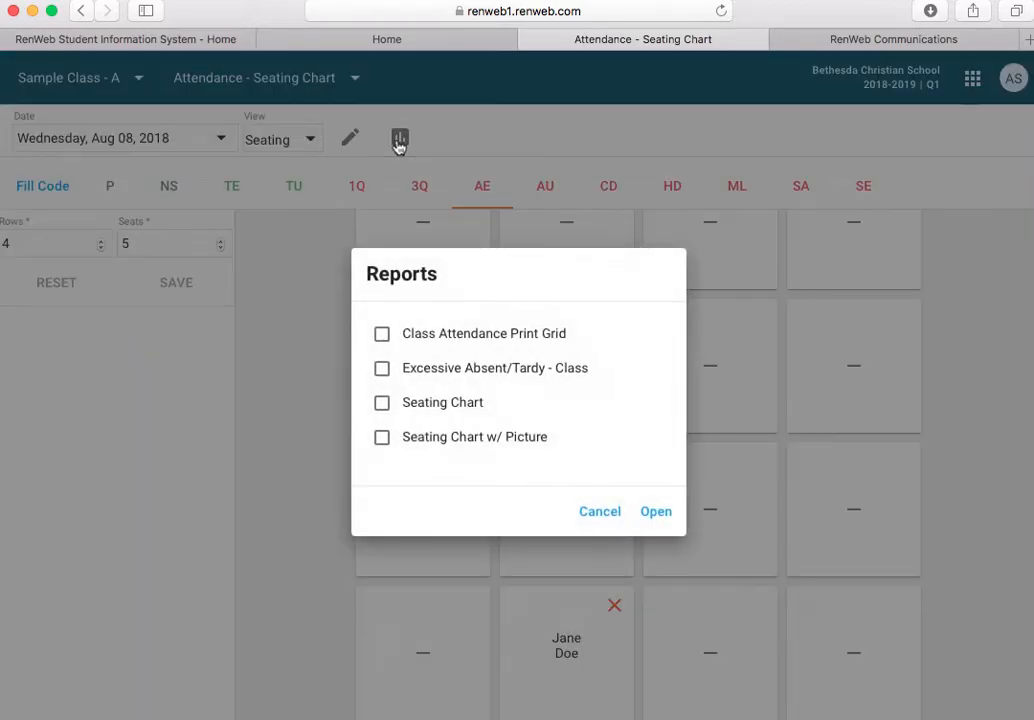
{"action": "left_click", "coordinate": [380, 442]}
{"action": "left_click", "coordinate": [598, 516]}
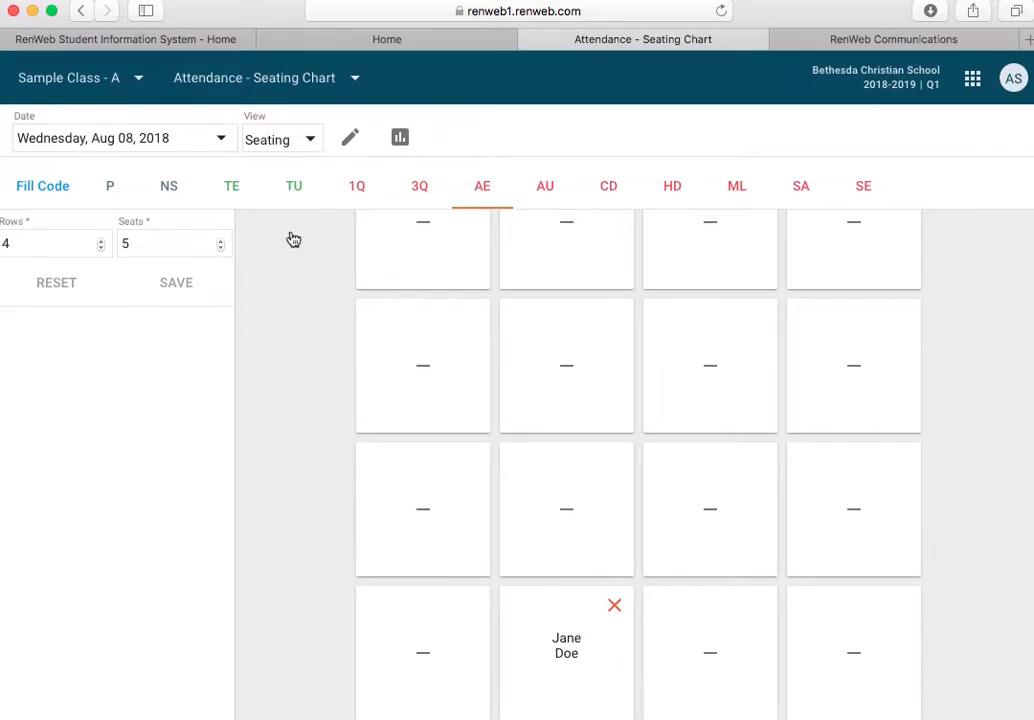
Step: Open the Gradebook of Sample Class - A and switch it to the Summary view
{"action": "left_click", "coordinate": [222, 86]}
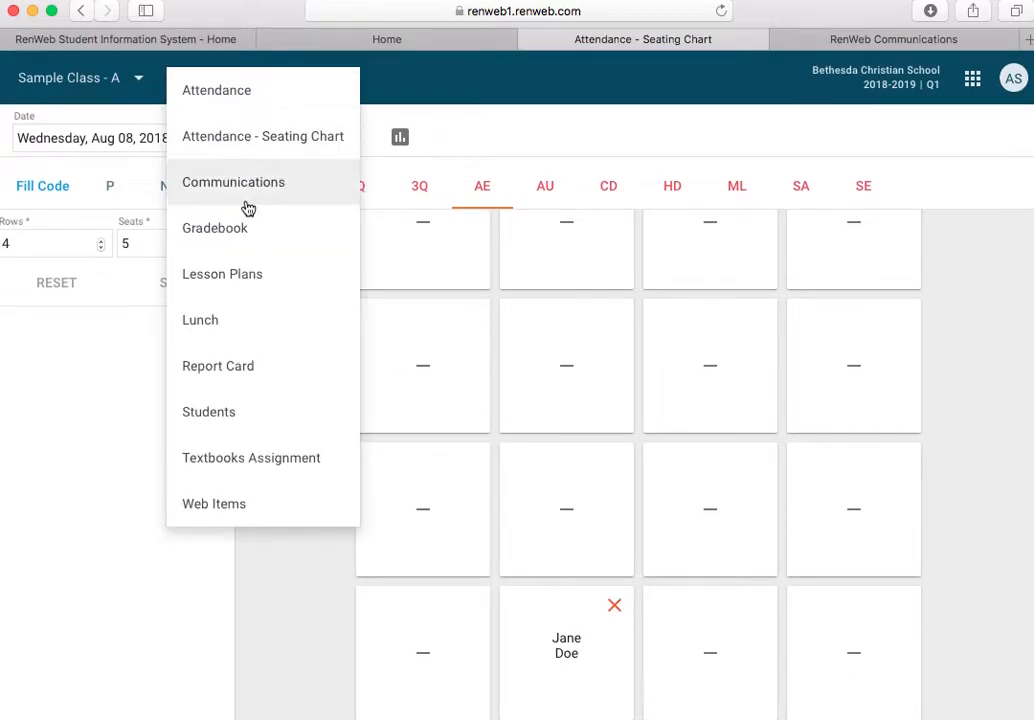
{"action": "left_click", "coordinate": [306, 231]}
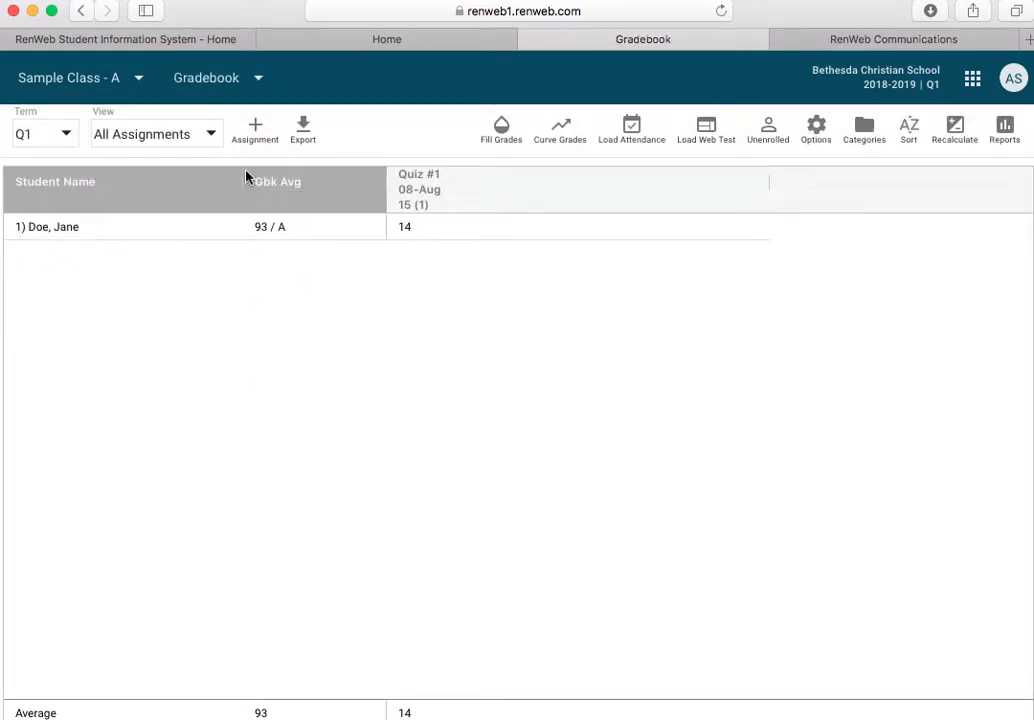
{"action": "left_click", "coordinate": [211, 144]}
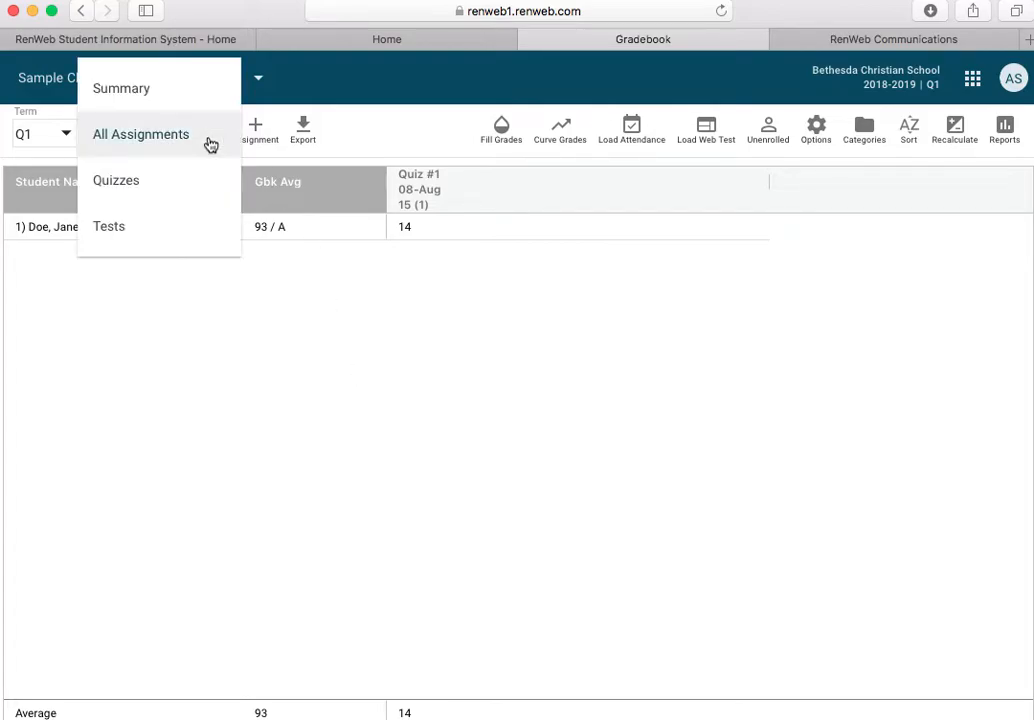
{"action": "left_click", "coordinate": [124, 91]}
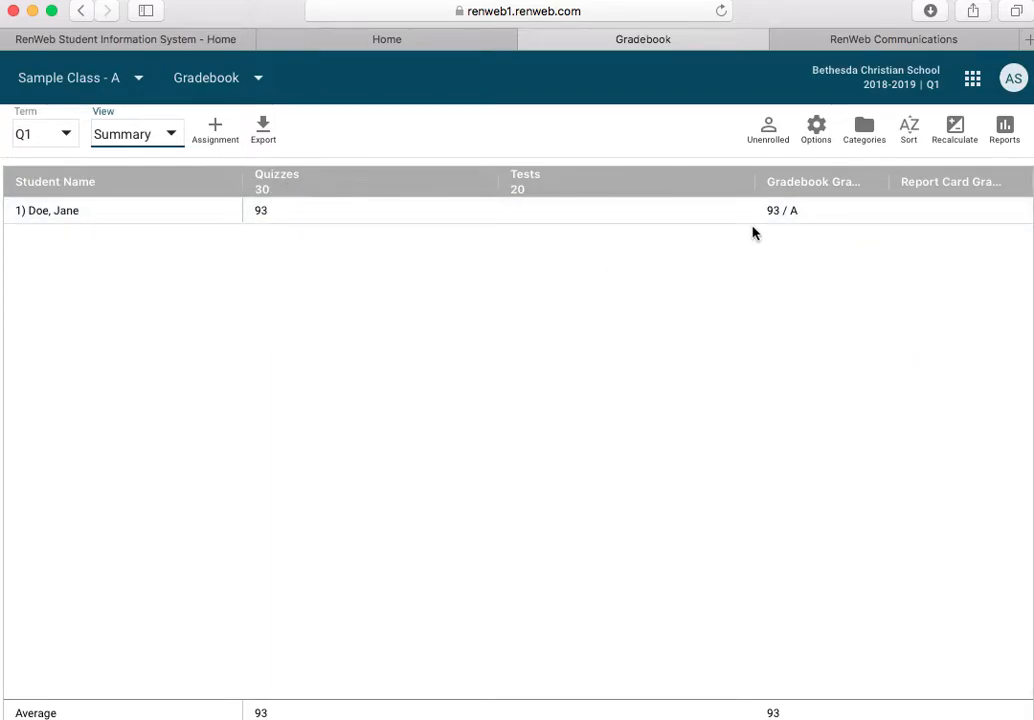
Step: Add a gradebook category titled Homework with a weight of 40, save it, and close the categories
{"action": "left_click", "coordinate": [865, 131]}
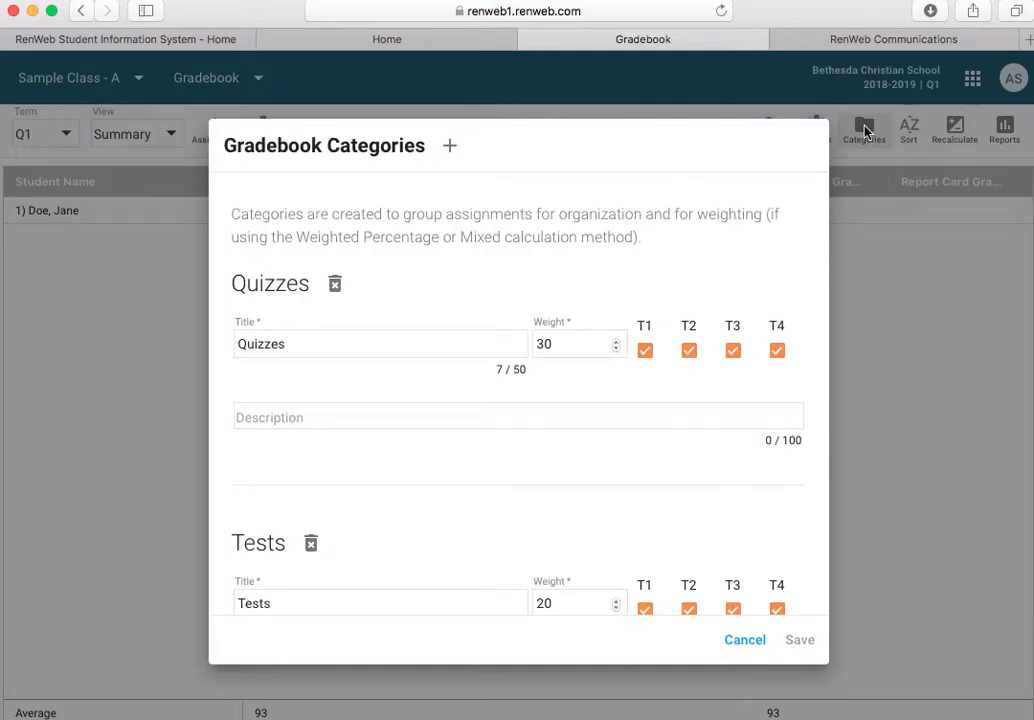
{"action": "left_click", "coordinate": [450, 150]}
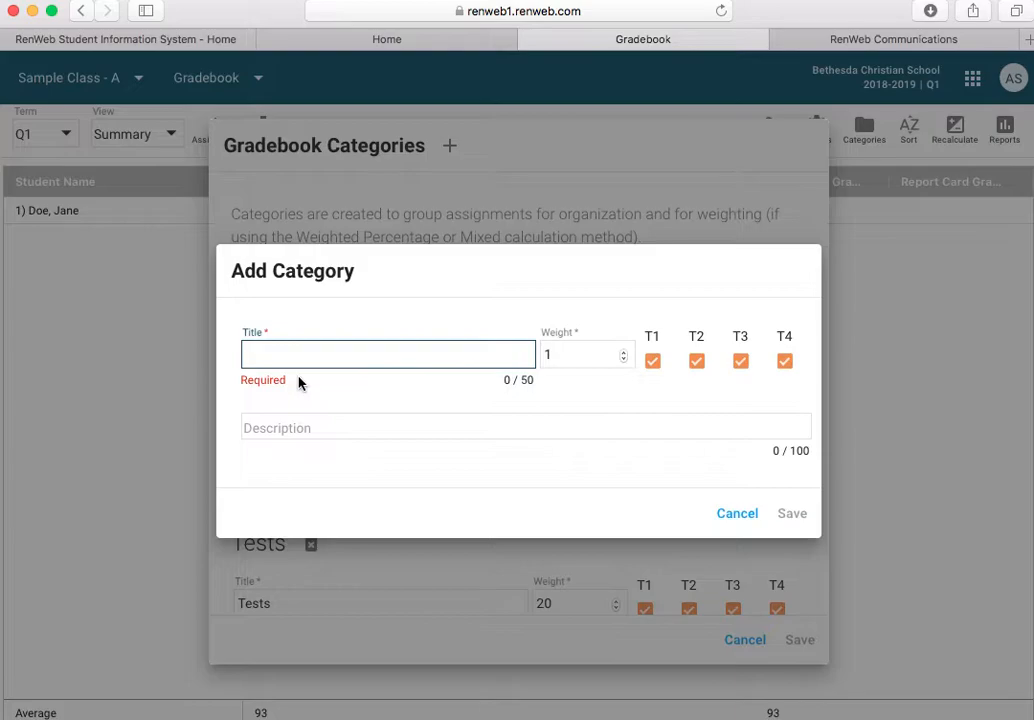
{"action": "type", "text": "Homework"}
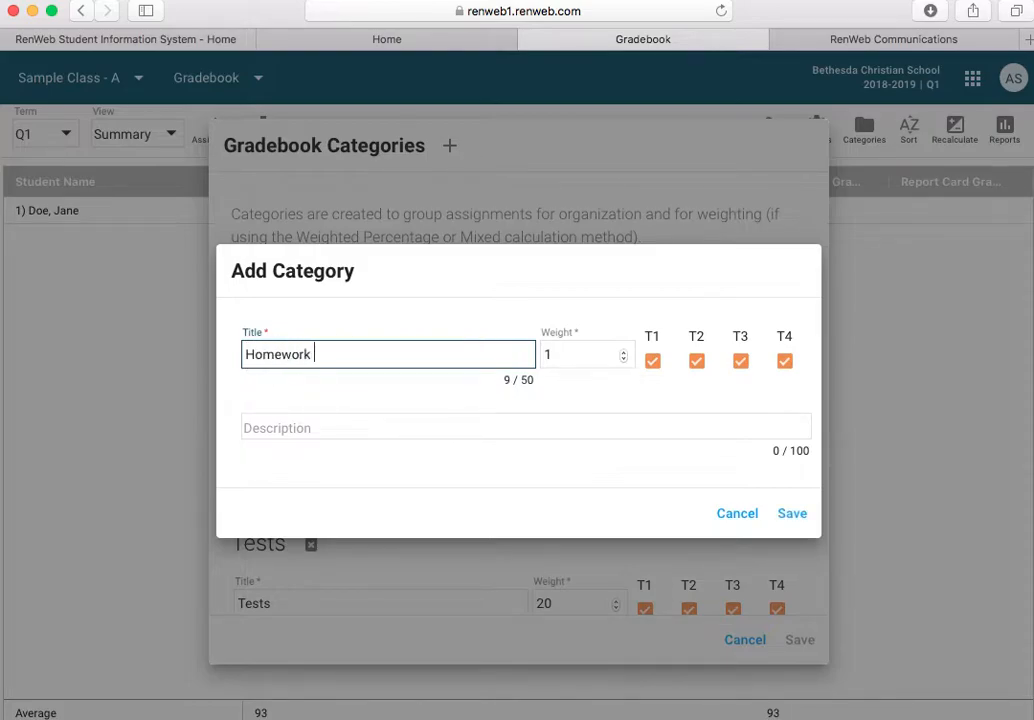
{"action": "left_click", "coordinate": [572, 344]}
{"action": "type", "text": "40"}
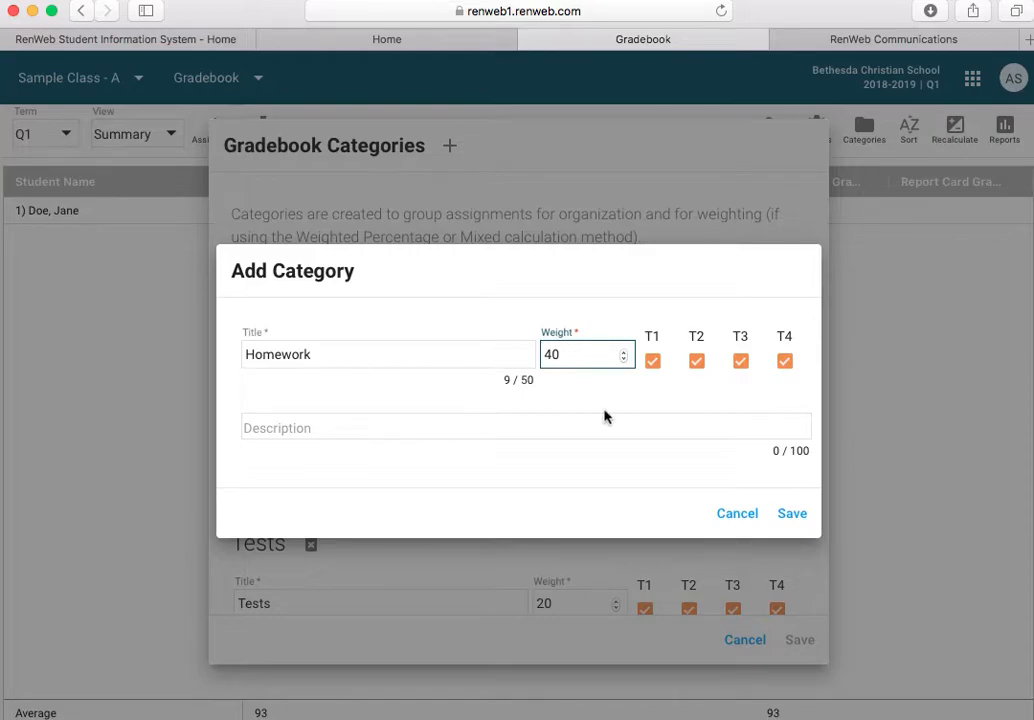
{"action": "left_click", "coordinate": [794, 517]}
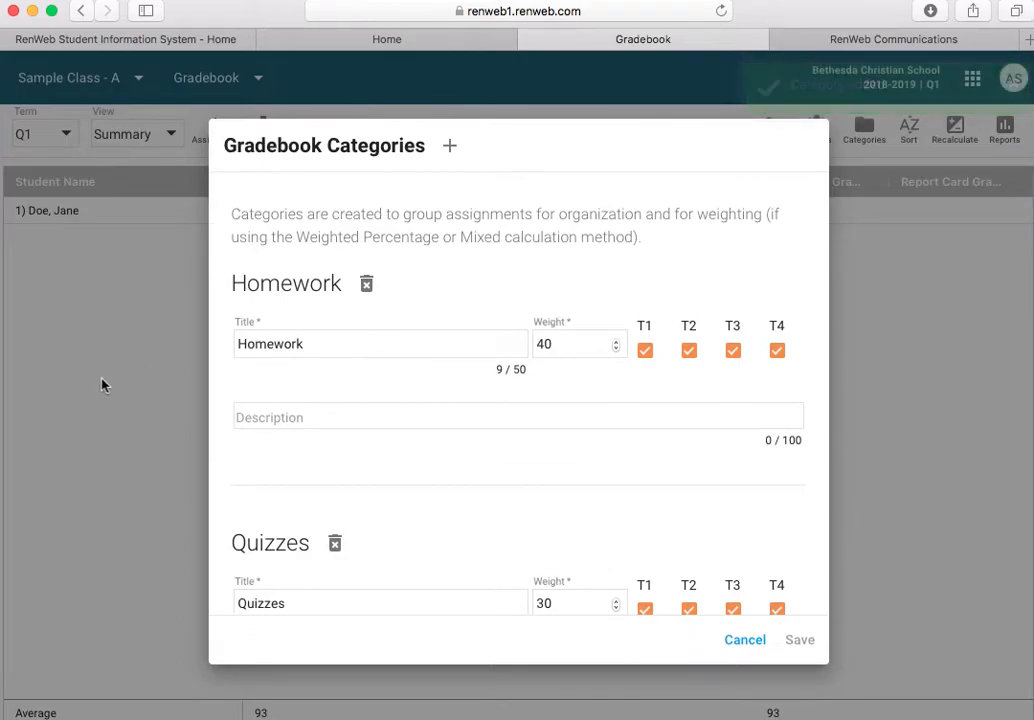
{"action": "left_click", "coordinate": [742, 641]}
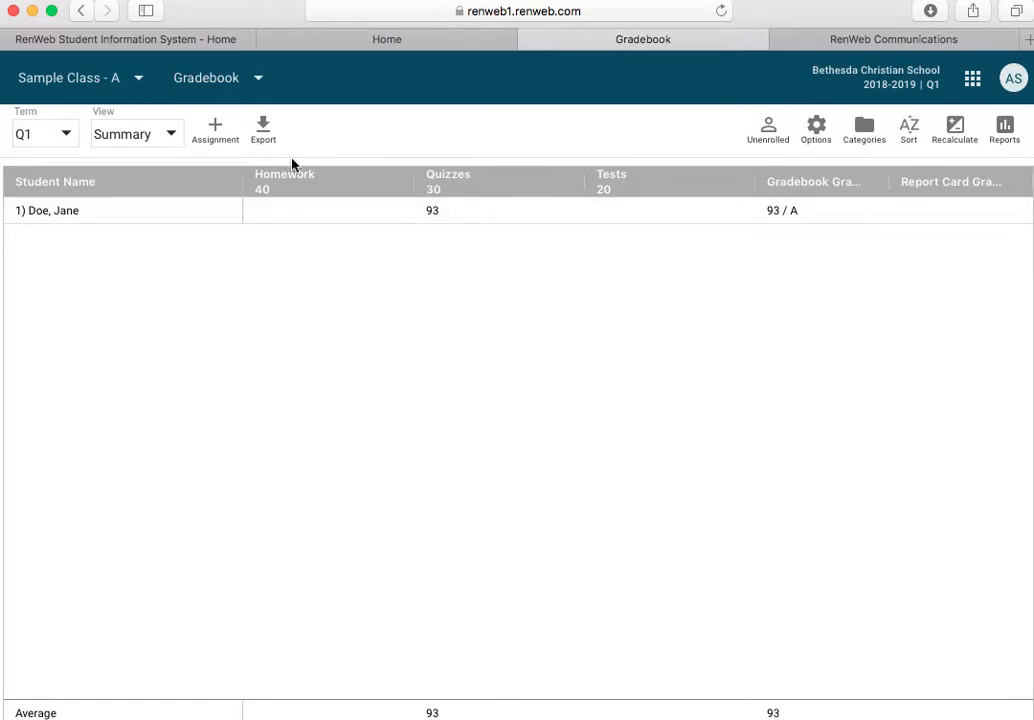
Step: In the Homework view, start an assignment titled "History Project" with the description "ajdfk djfl d" and mark it Publish to Lesson Plan
{"action": "left_click", "coordinate": [161, 132]}
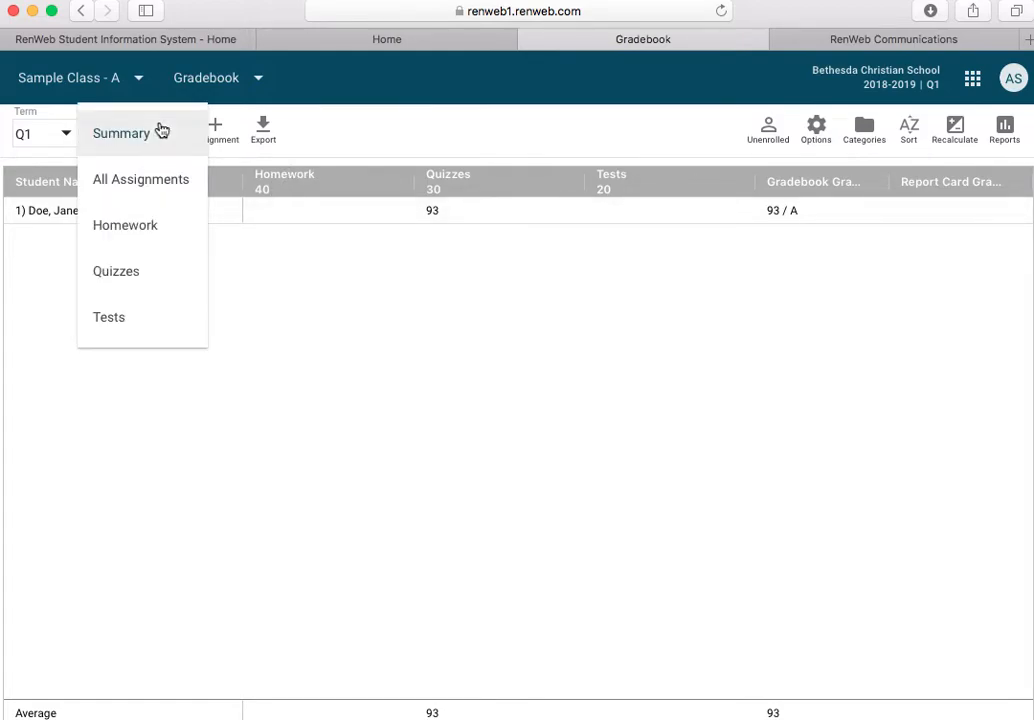
{"action": "left_click", "coordinate": [138, 227]}
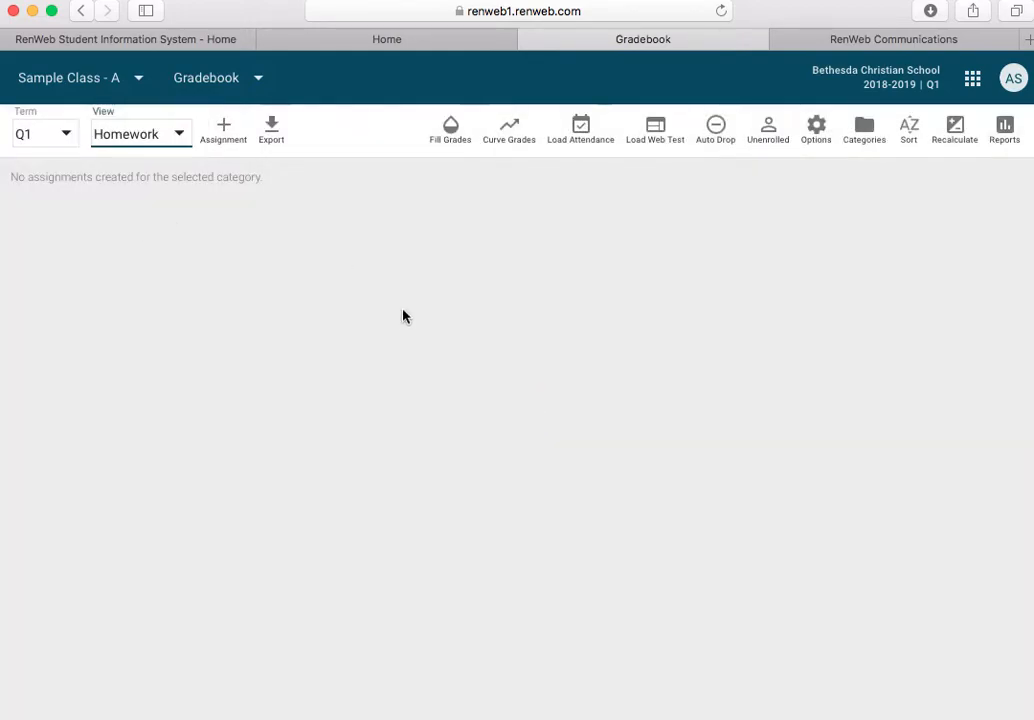
{"action": "left_click", "coordinate": [223, 130]}
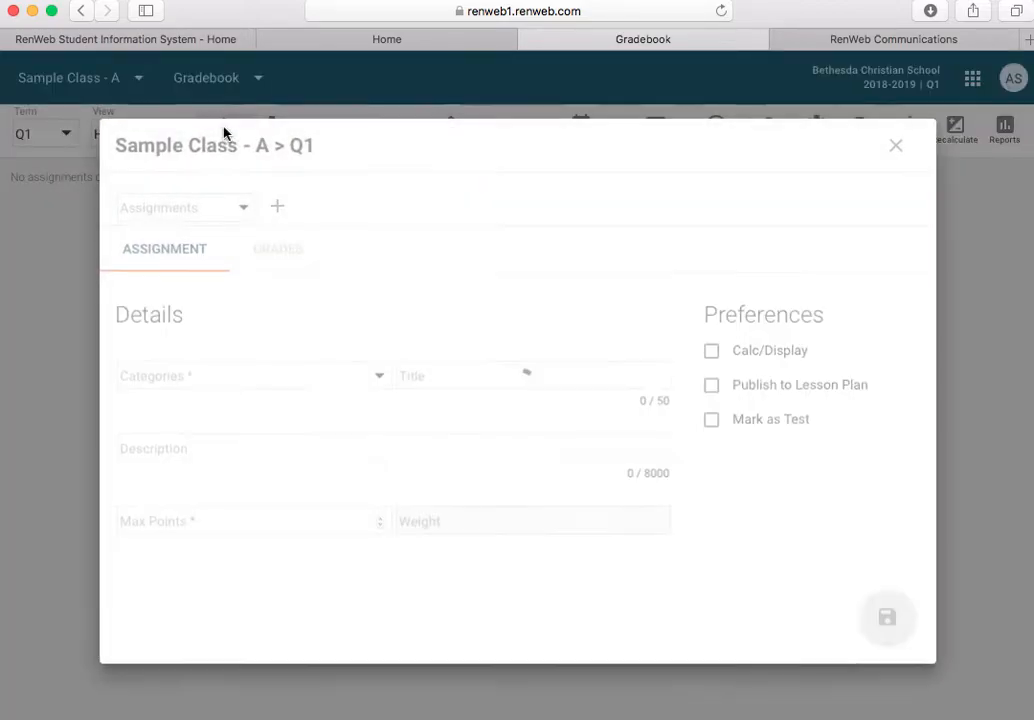
{"action": "left_click", "coordinate": [438, 376]}
{"action": "type", "text": "History Project"}
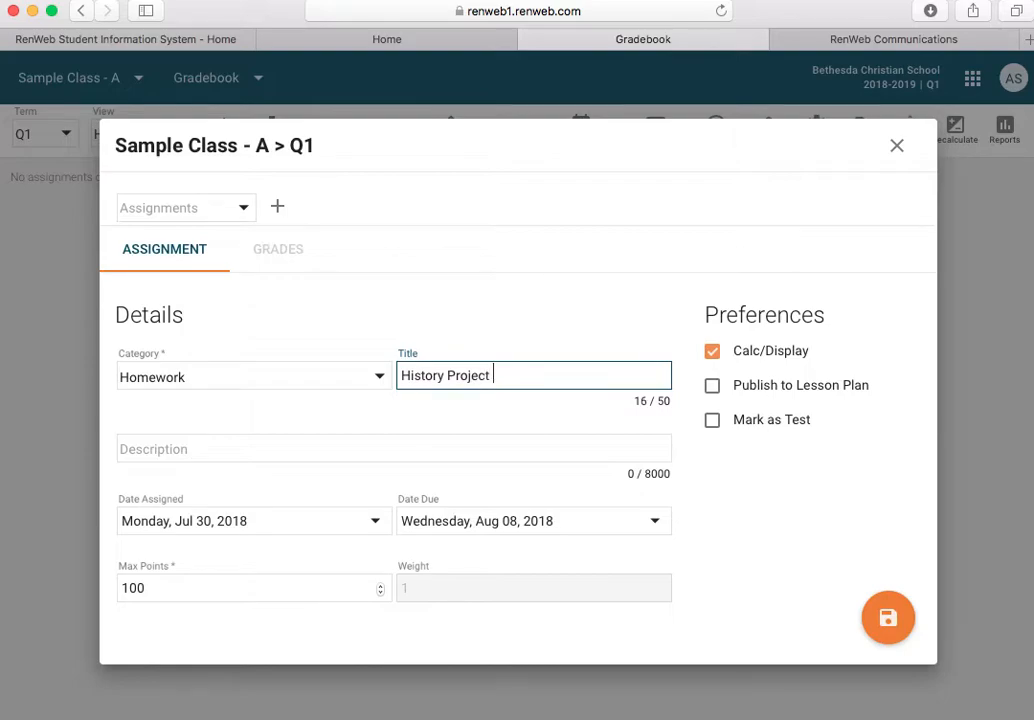
{"action": "left_click", "coordinate": [208, 449]}
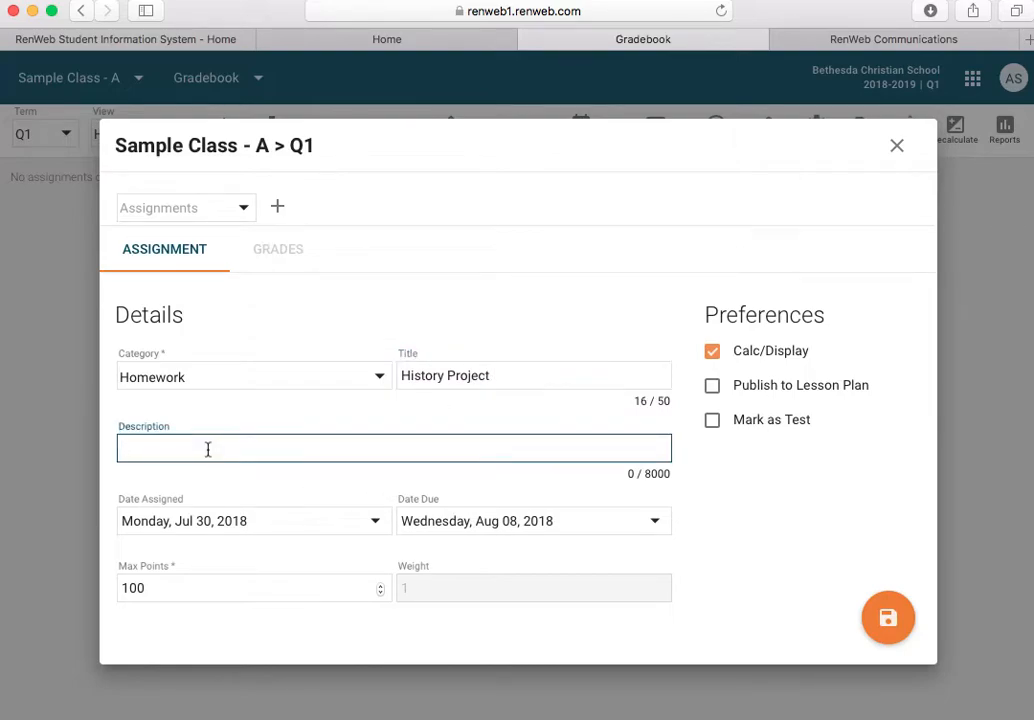
{"action": "type", "text": "ajdfk djfl d"}
{"action": "left_click", "coordinate": [713, 388]}
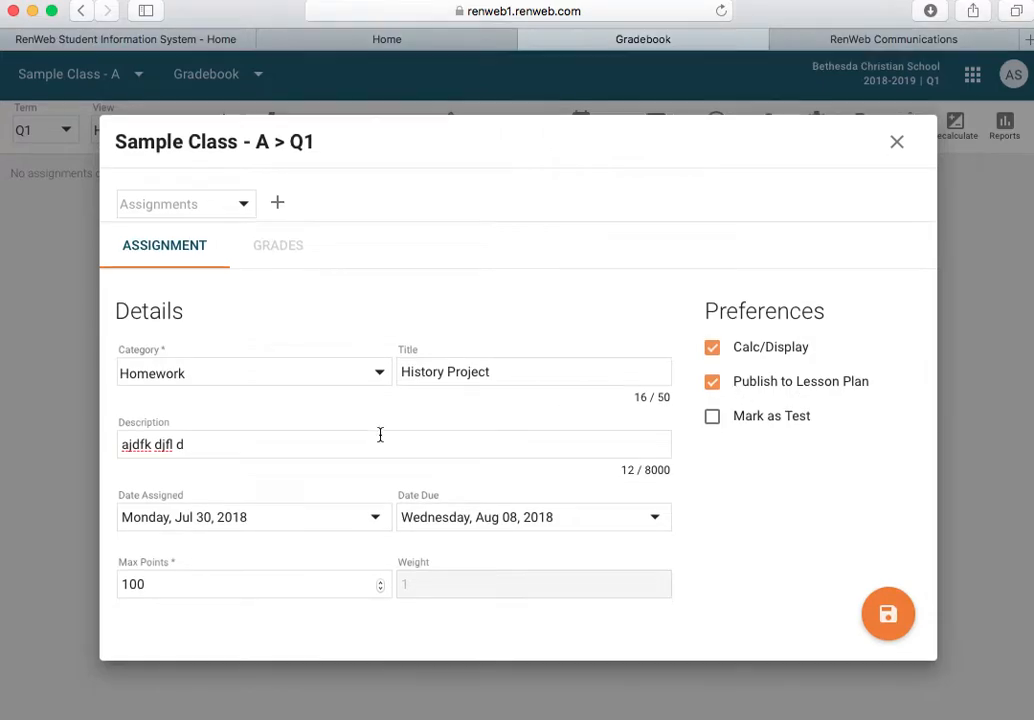
Step: Set the assignment's due date to Friday, Aug 10, 2018 and its max points to 30, and save and close it
{"action": "left_click", "coordinate": [377, 527]}
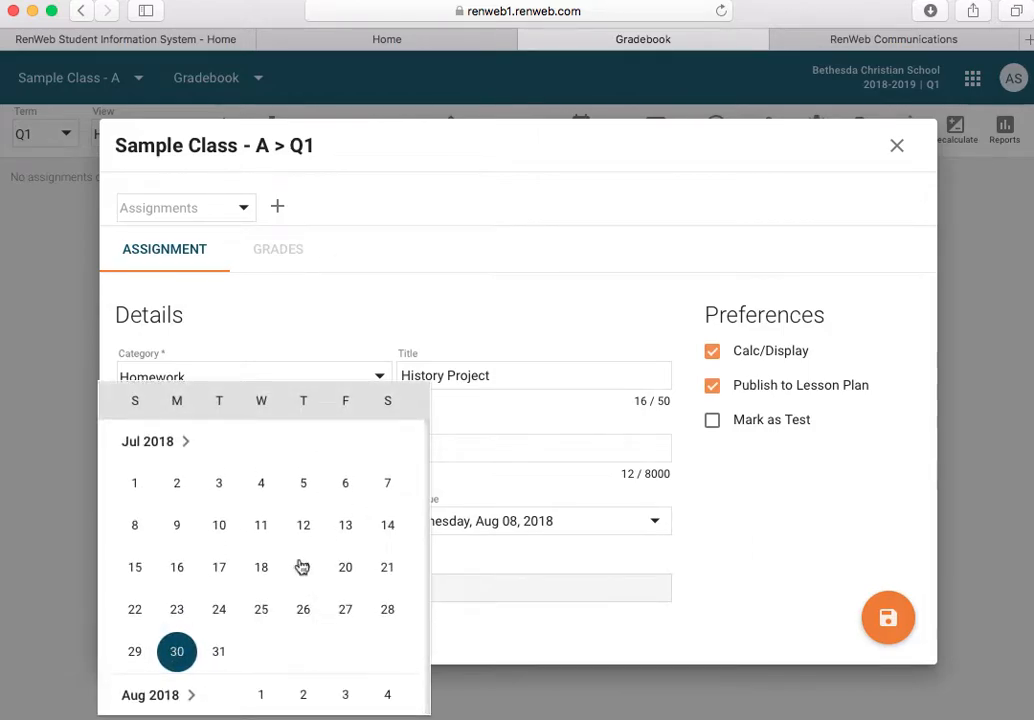
{"action": "left_click", "coordinate": [595, 540]}
{"action": "left_click", "coordinate": [653, 528]}
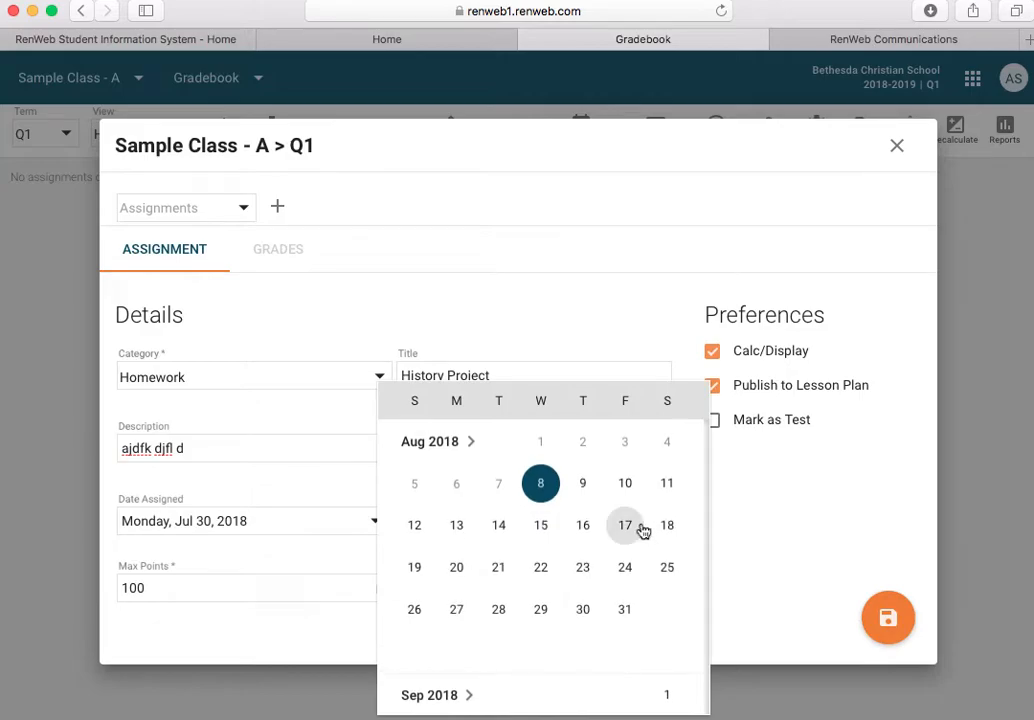
{"action": "left_click", "coordinate": [626, 493]}
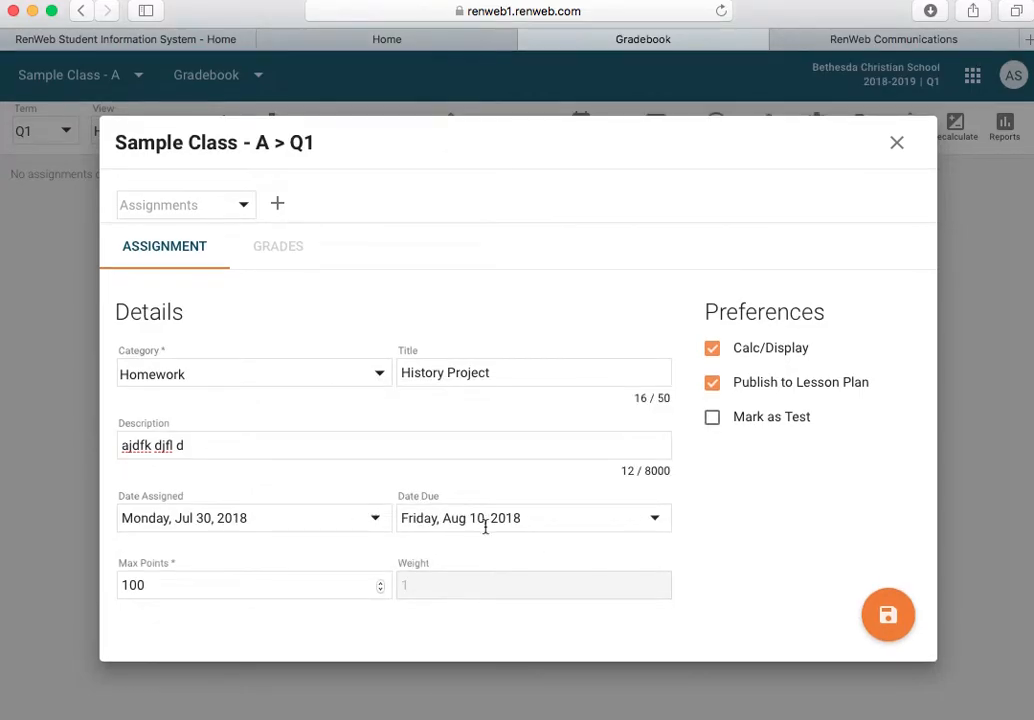
{"action": "double_click", "coordinate": [158, 599]}
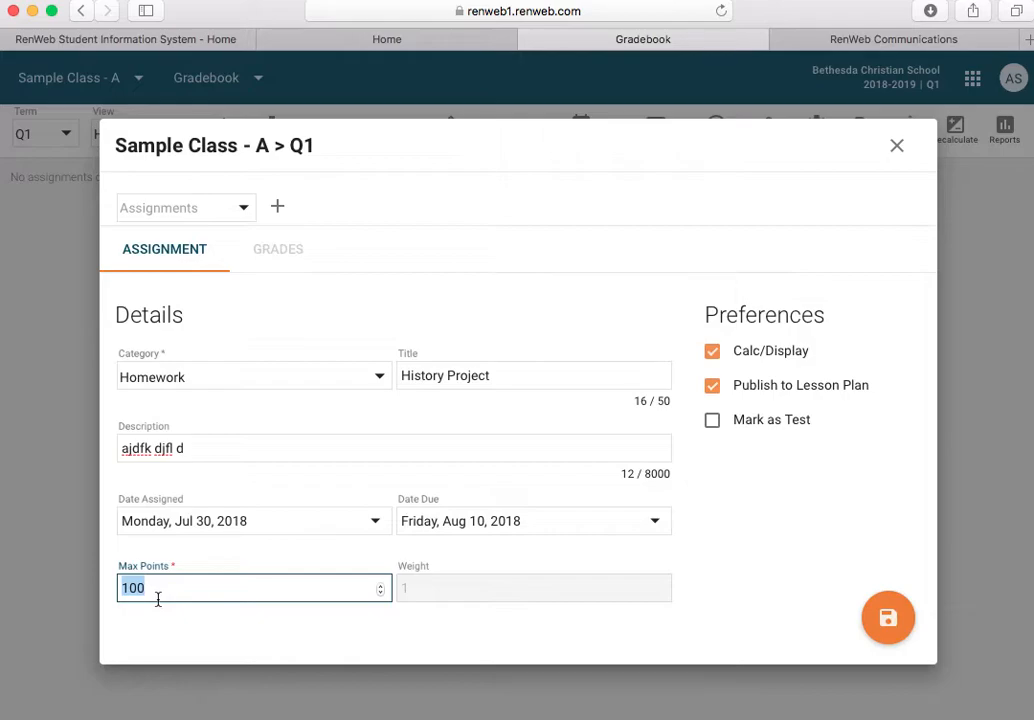
{"action": "type", "text": "30"}
{"action": "left_click", "coordinate": [888, 620]}
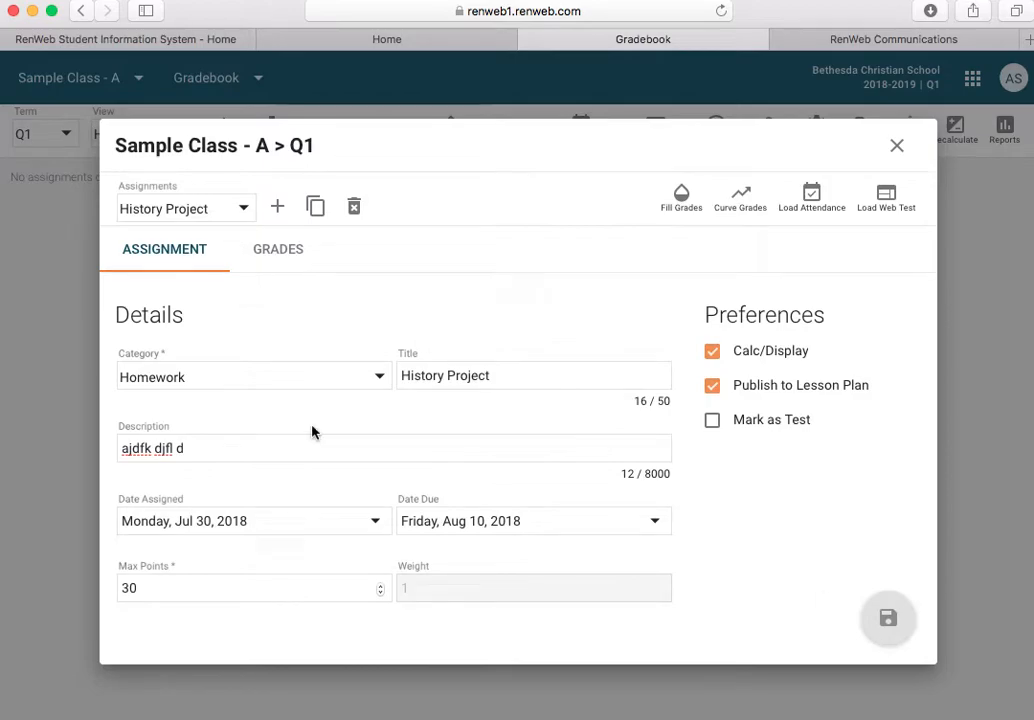
{"action": "left_click", "coordinate": [899, 148]}
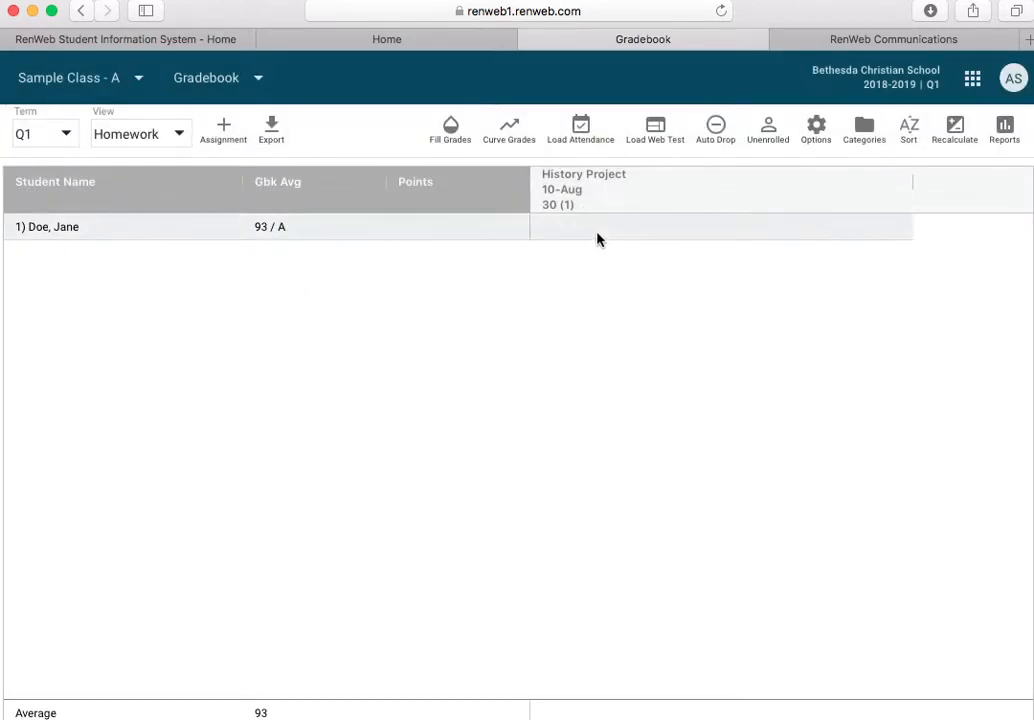
Step: Open the History Project assignment's grades and enter a grade of 27 for the student
{"action": "left_click", "coordinate": [587, 191]}
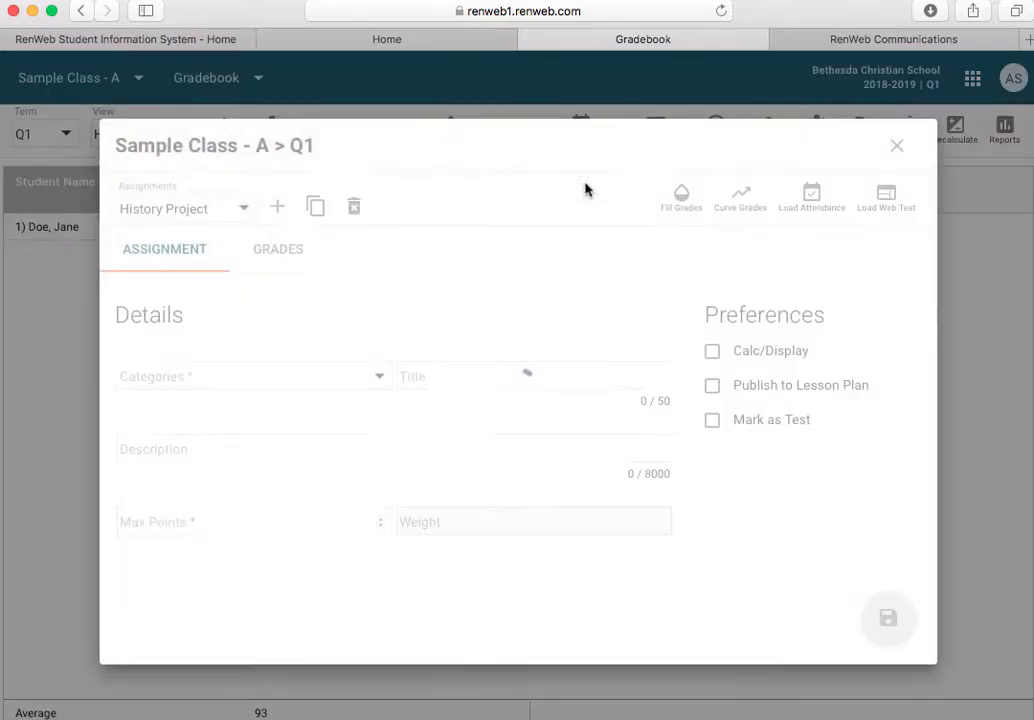
{"action": "left_click", "coordinate": [280, 249]}
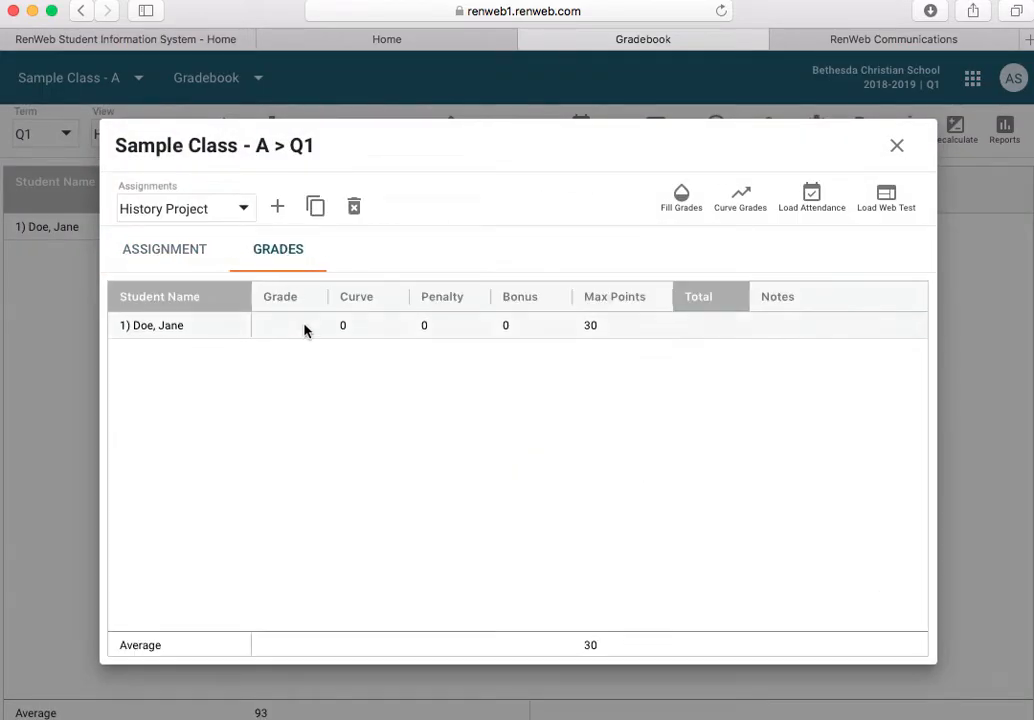
{"action": "left_click", "coordinate": [280, 333]}
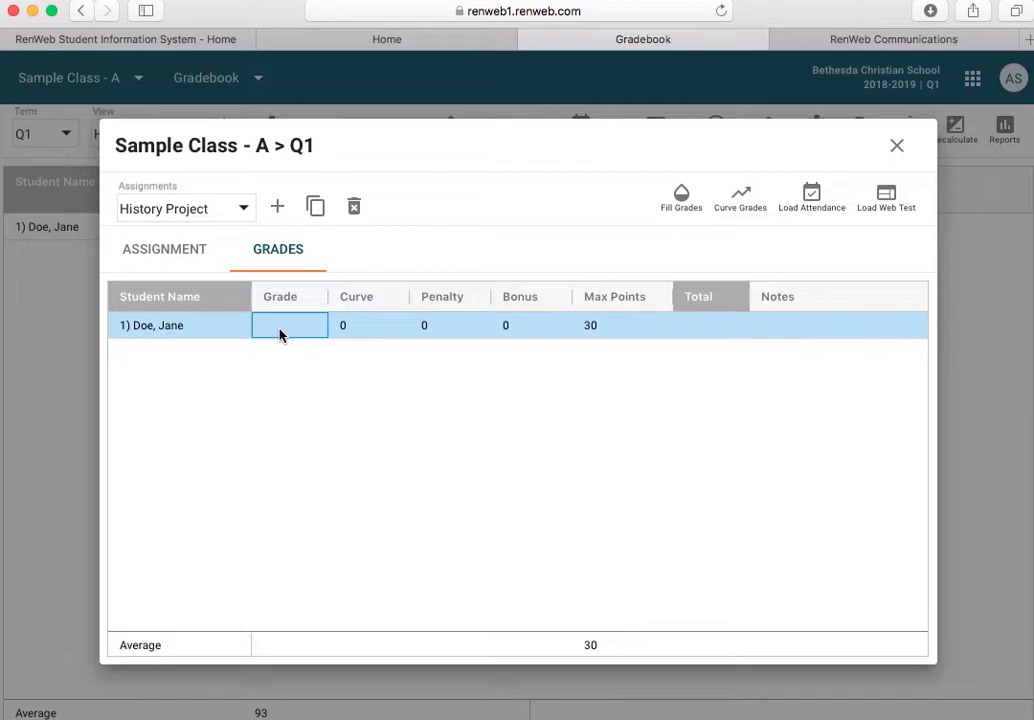
{"action": "type", "text": "27"}
{"action": "key", "text": "Return"}
{"action": "scroll", "coordinate": [483, 521], "scroll_direction": "up", "scroll_amount": 1}
Step: Examine the options for copying History Project to AP EHIS - A: Assessments, cancel the copy, and close the assignment
{"action": "left_click", "coordinate": [185, 267]}
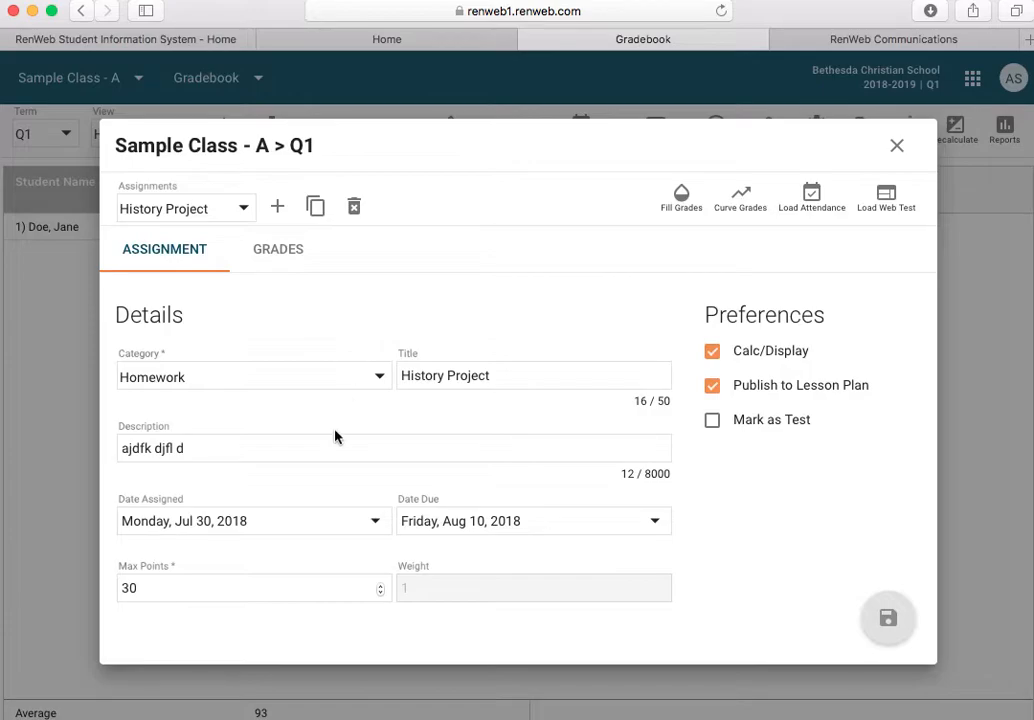
{"action": "left_click", "coordinate": [316, 210]}
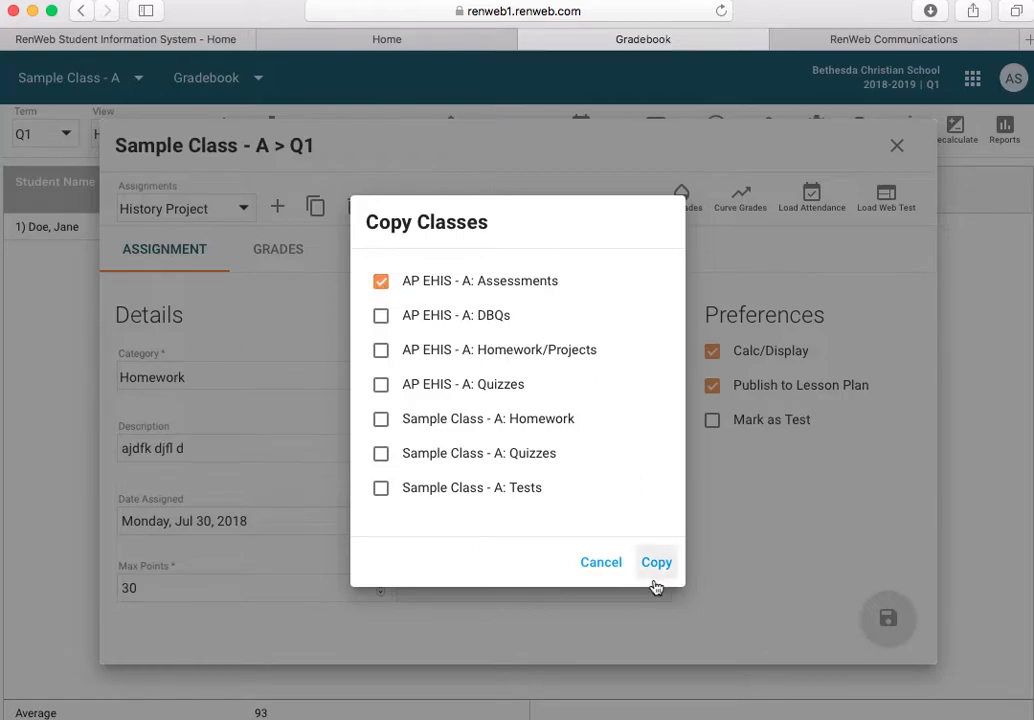
{"action": "left_click", "coordinate": [598, 563]}
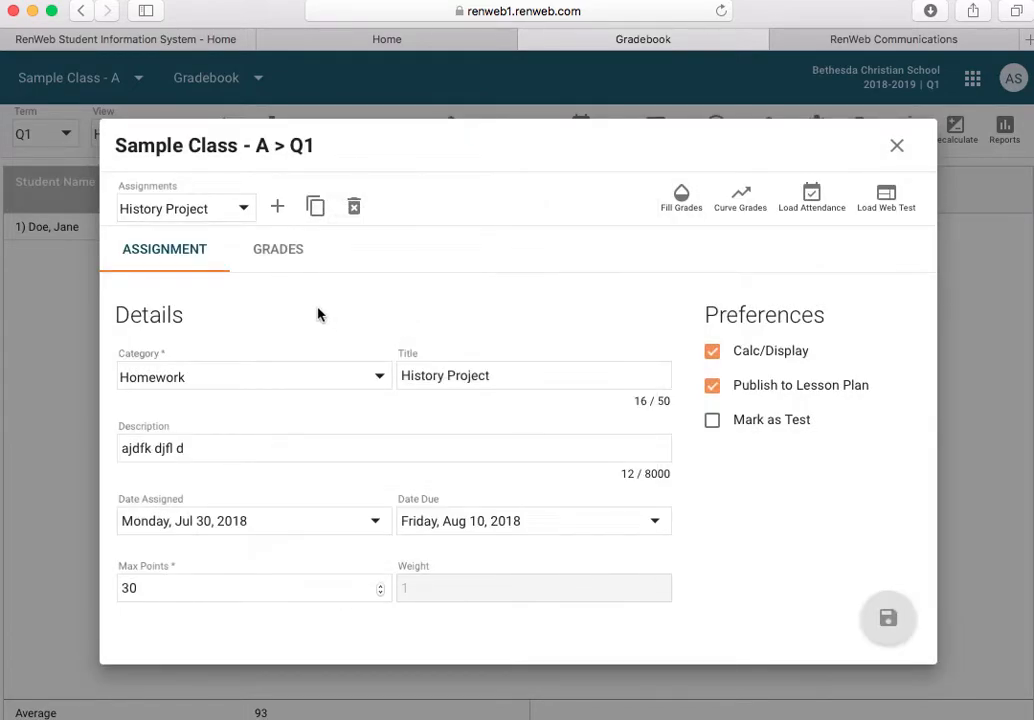
{"action": "left_click", "coordinate": [271, 252]}
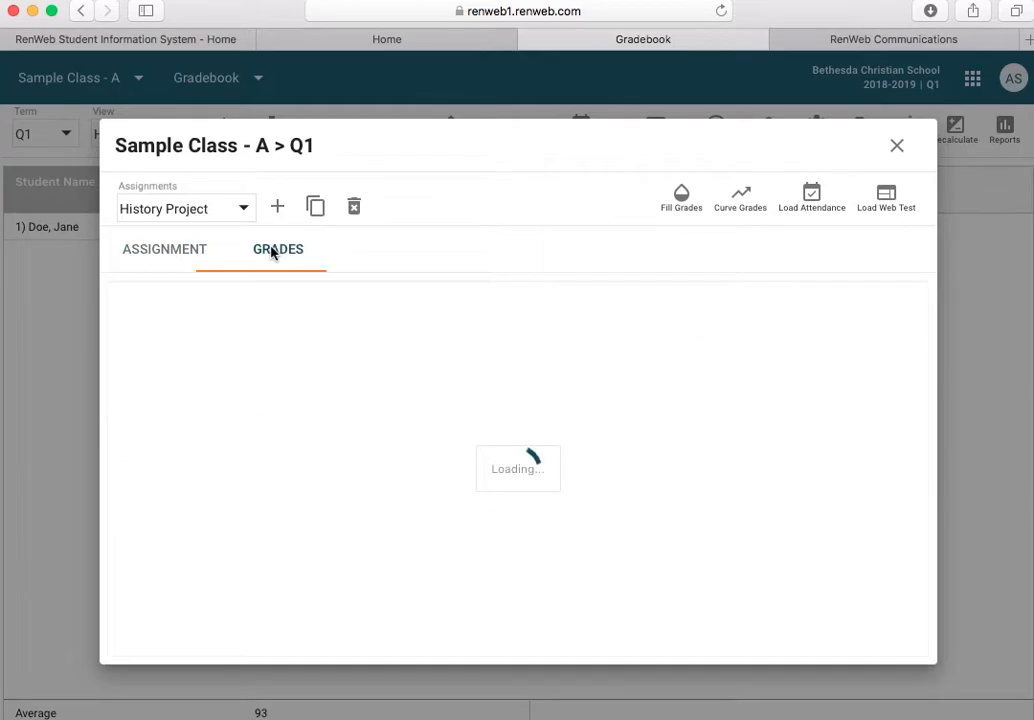
{"action": "left_click", "coordinate": [166, 249]}
{"action": "left_click", "coordinate": [895, 150]}
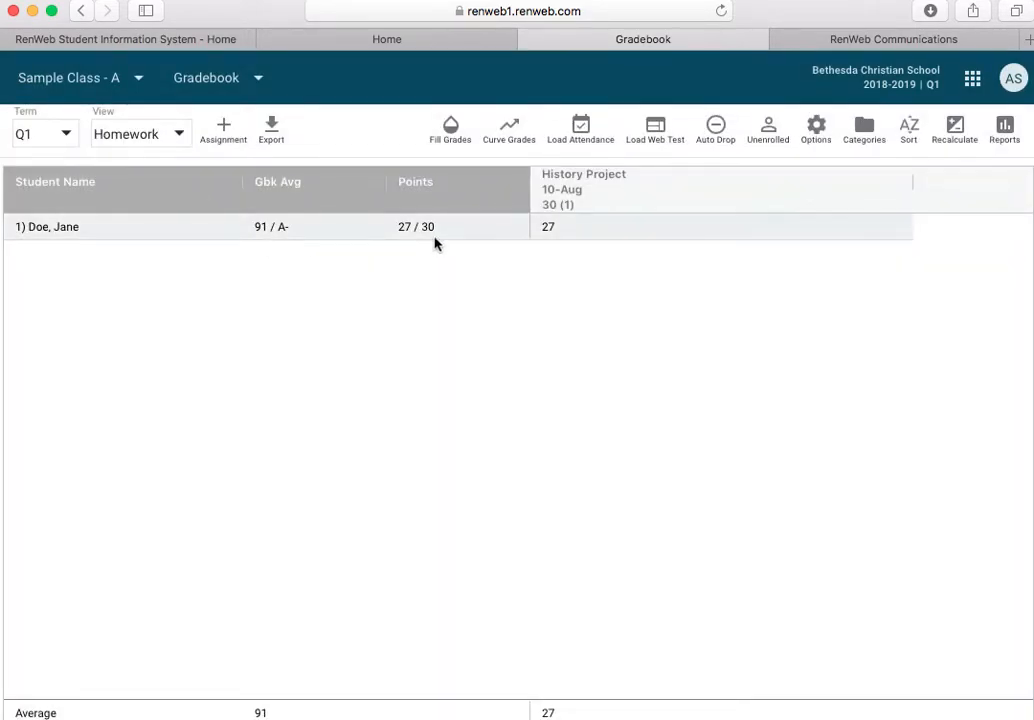
Step: Switch the gradebook to the All Assignments view and inspect the details of the student's History Project grade
{"action": "left_click", "coordinate": [145, 136]}
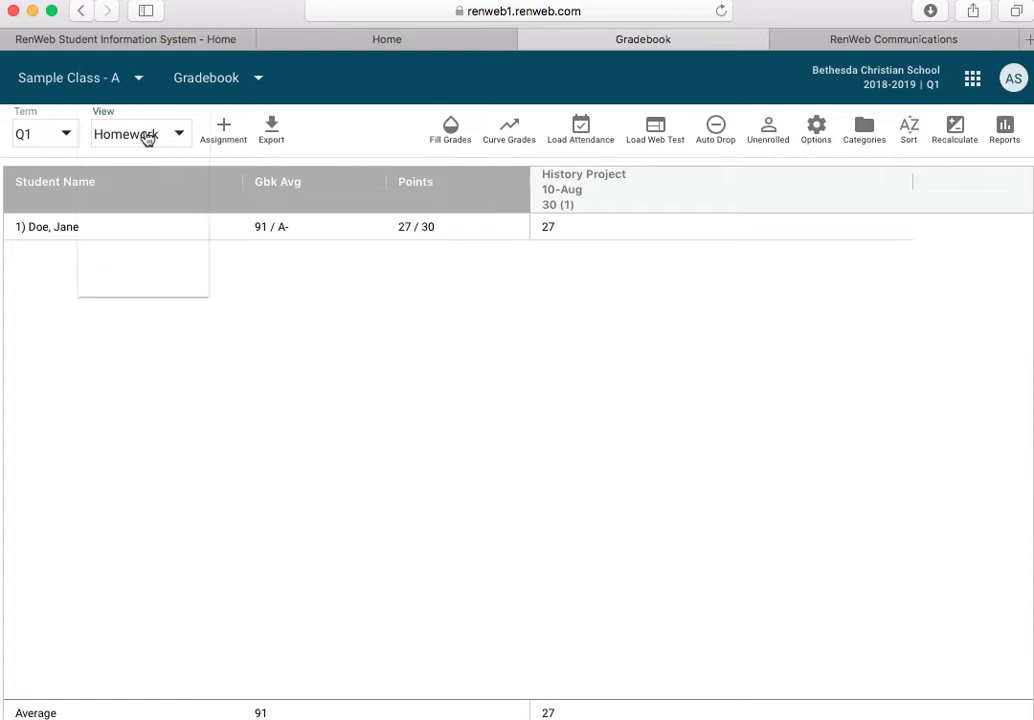
{"action": "left_click", "coordinate": [135, 134]}
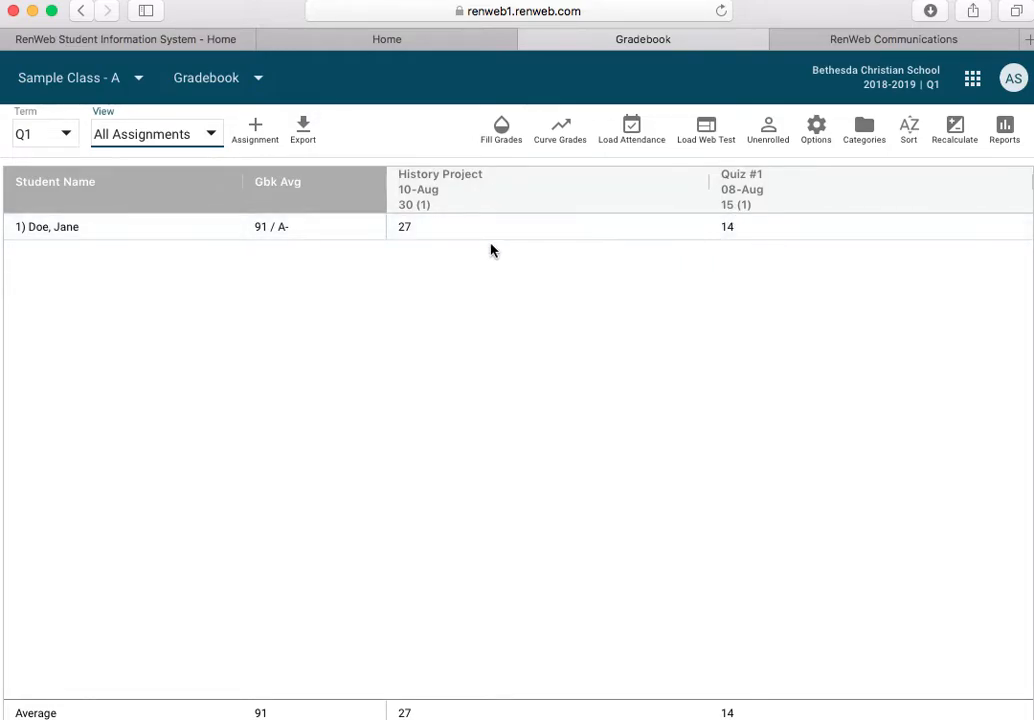
{"action": "mouse_move", "coordinate": [423, 232]}
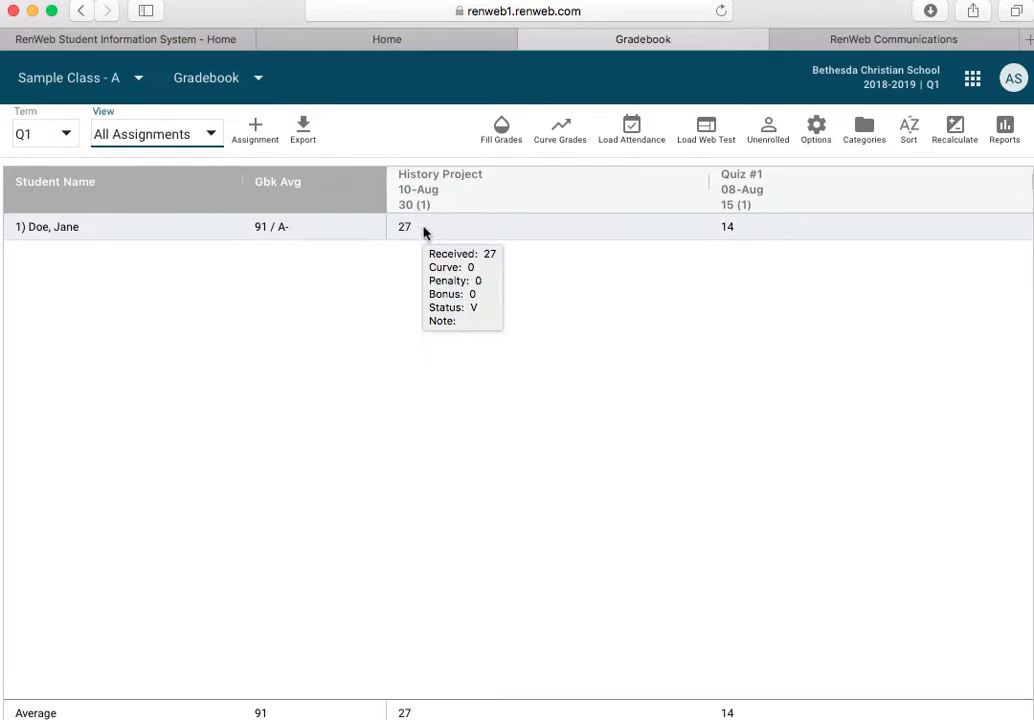
Step: Open the gradebook categories and set the weight of the Tests category to 30
{"action": "left_click", "coordinate": [862, 128]}
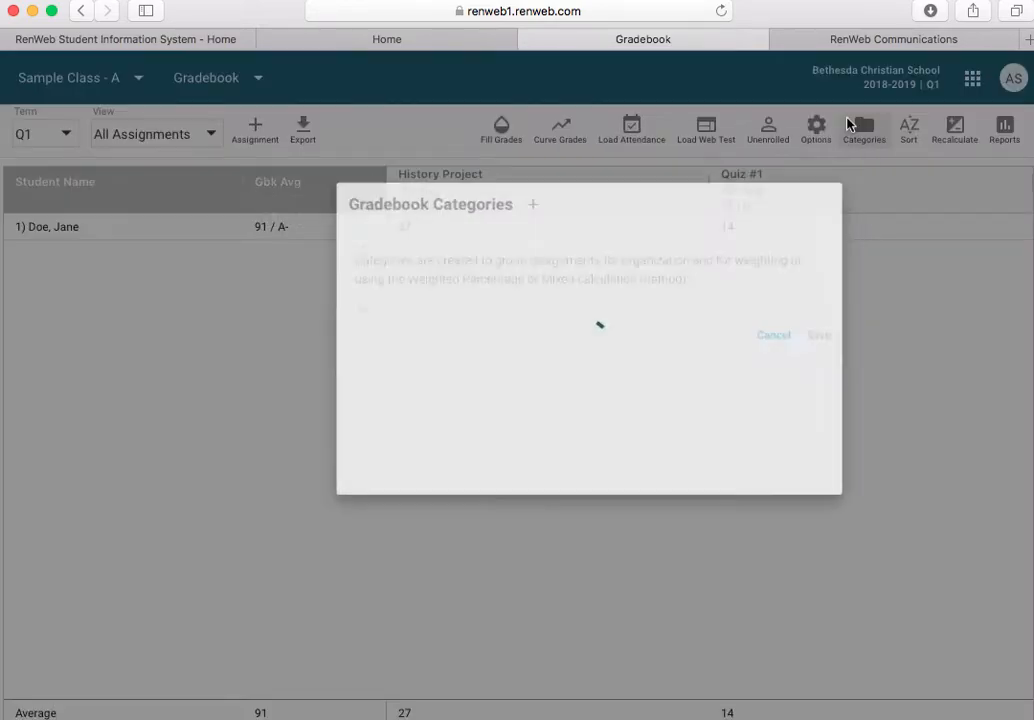
{"action": "scroll", "coordinate": [424, 290], "scroll_direction": "down", "scroll_amount": 2}
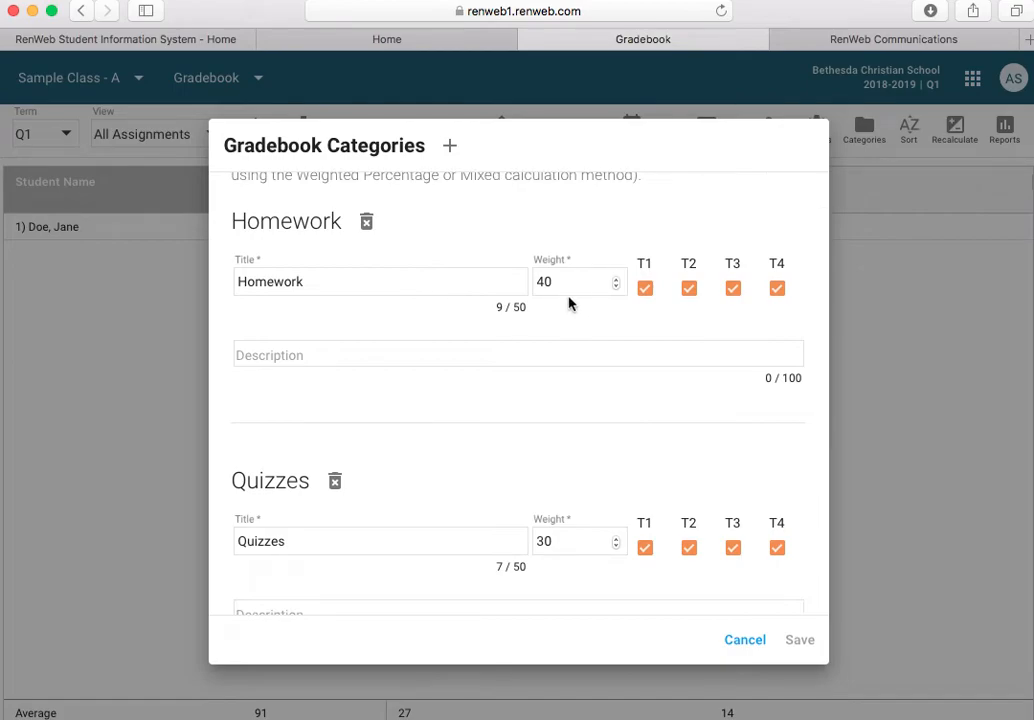
{"action": "scroll", "coordinate": [555, 280], "scroll_direction": "down", "scroll_amount": 5}
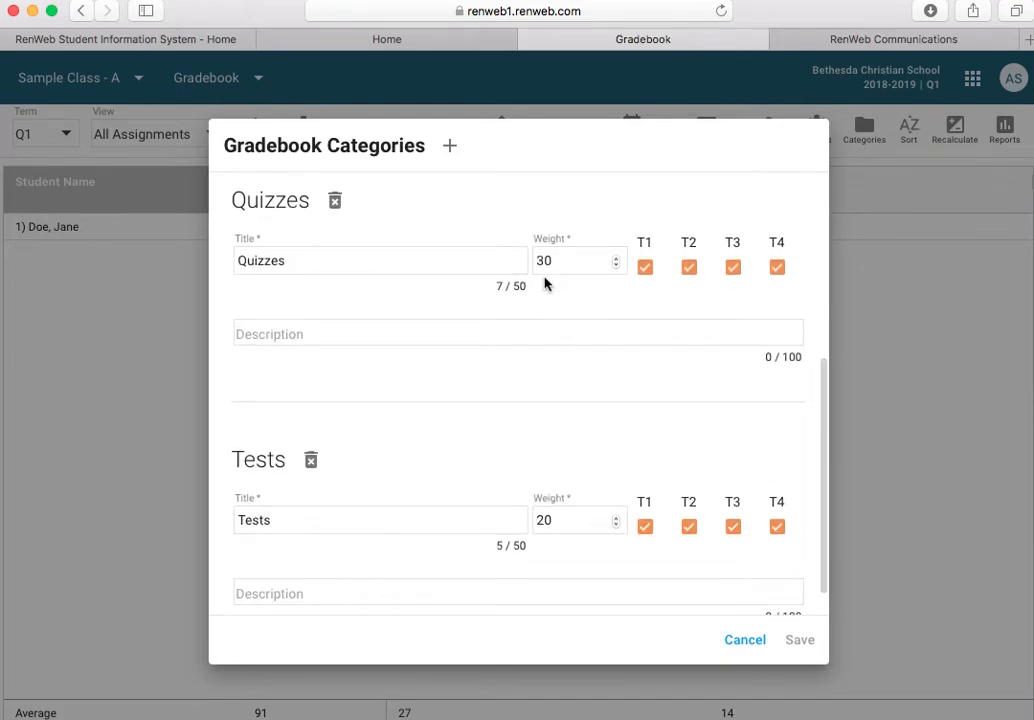
{"action": "scroll", "coordinate": [544, 284], "scroll_direction": "up", "scroll_amount": 3}
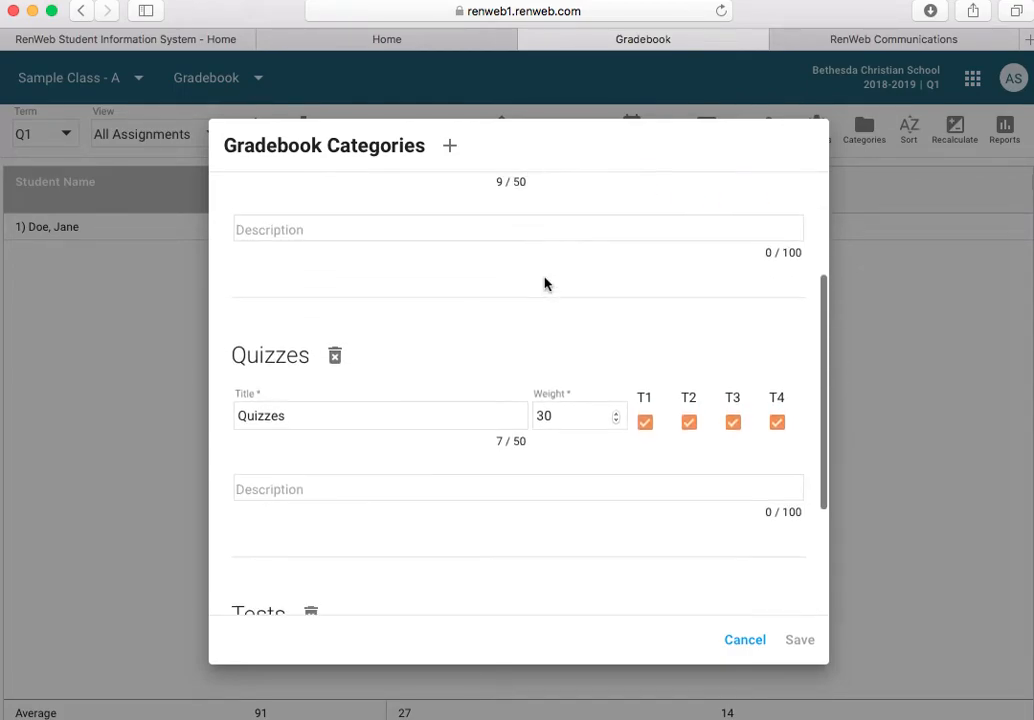
{"action": "scroll", "coordinate": [544, 284], "scroll_direction": "down", "scroll_amount": 3}
{"action": "left_click", "coordinate": [570, 485]}
{"action": "key", "text": "BackSpace"}
{"action": "key", "text": "BackSpace"}
{"action": "type", "text": "30"}
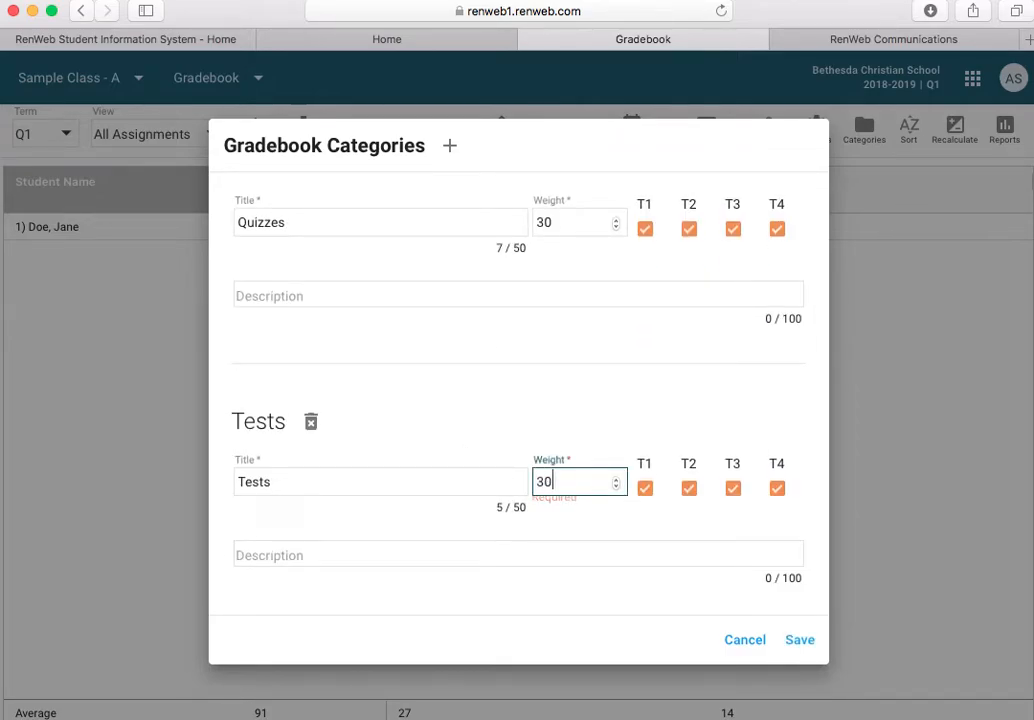
Step: Review the Homework, Quizzes and Tests category weights, save the categories, and close the gradebook categories dialog
{"action": "scroll", "coordinate": [625, 515], "scroll_direction": "up", "scroll_amount": 6}
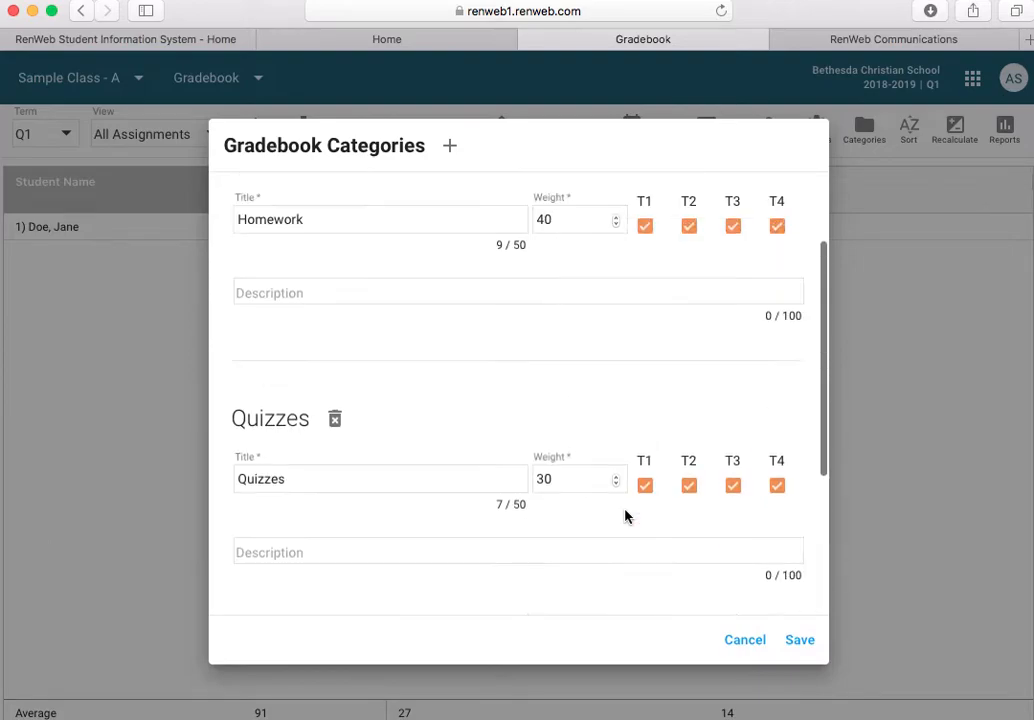
{"action": "scroll", "coordinate": [583, 421], "scroll_direction": "down", "scroll_amount": 2}
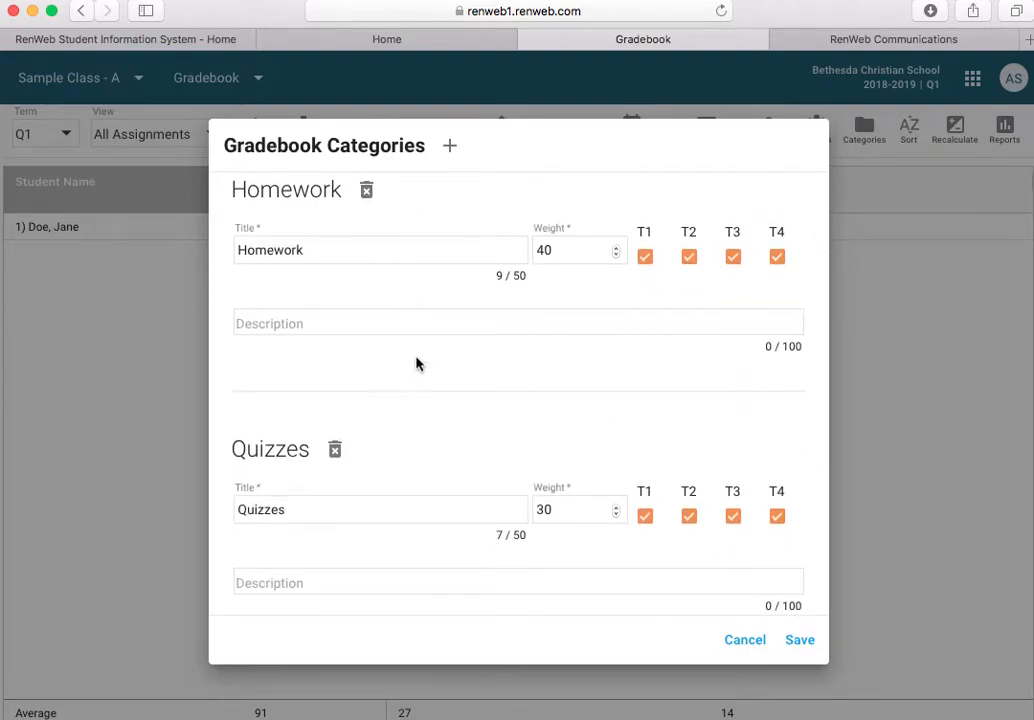
{"action": "scroll", "coordinate": [419, 413], "scroll_direction": "down", "scroll_amount": 3}
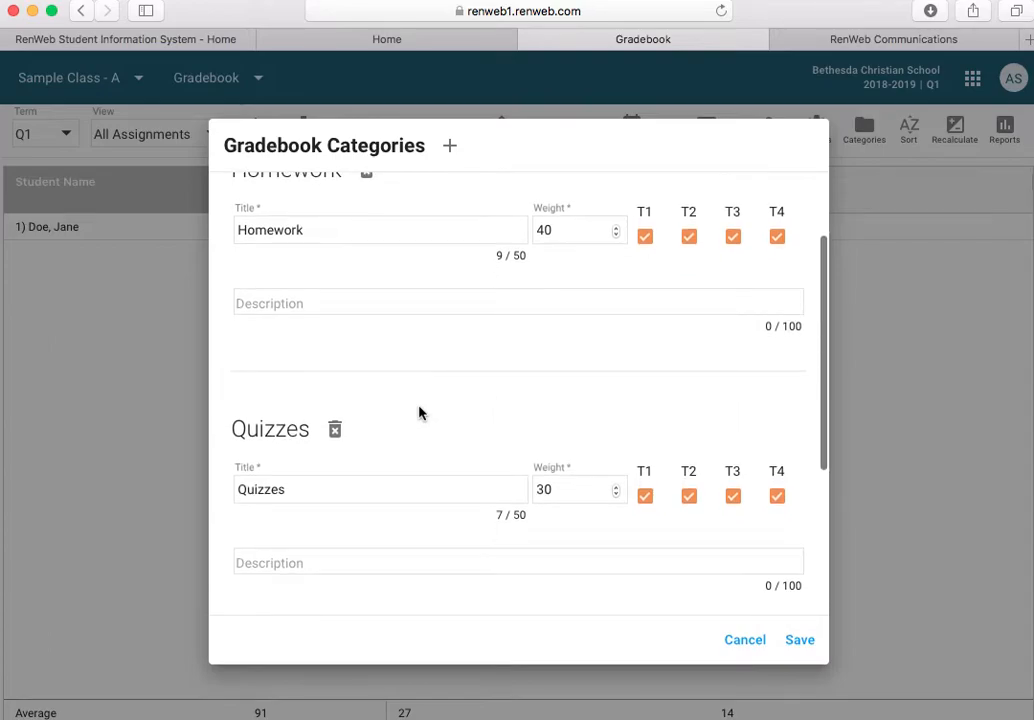
{"action": "scroll", "coordinate": [419, 413], "scroll_direction": "down", "scroll_amount": 3}
{"action": "scroll", "coordinate": [418, 411], "scroll_direction": "up", "scroll_amount": 8}
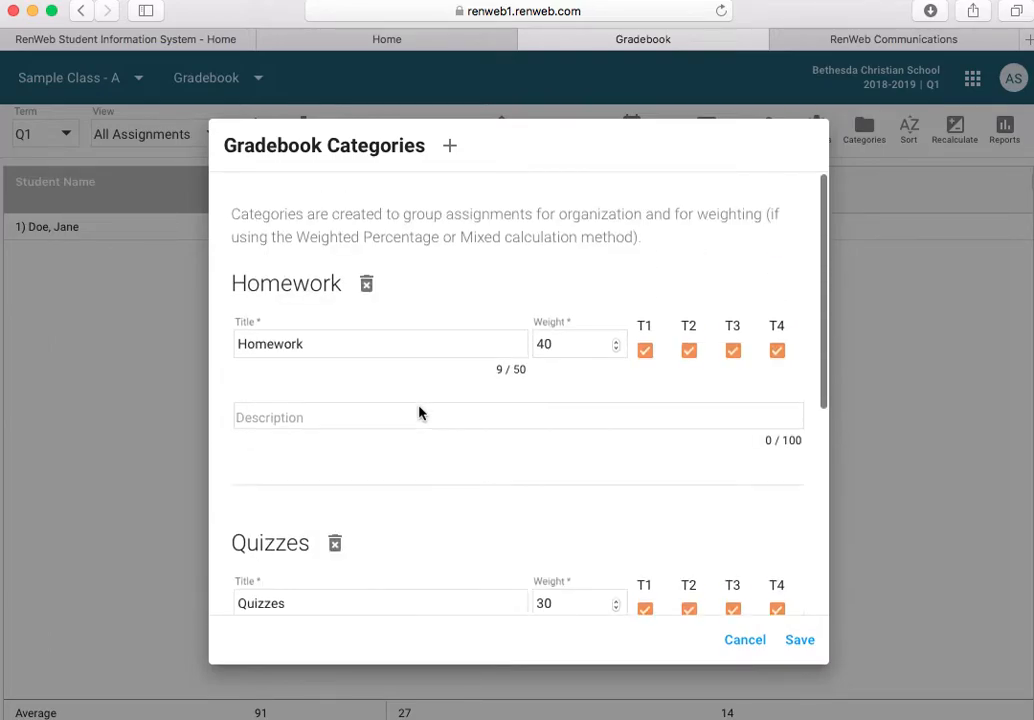
{"action": "scroll", "coordinate": [469, 369], "scroll_direction": "down", "scroll_amount": 2}
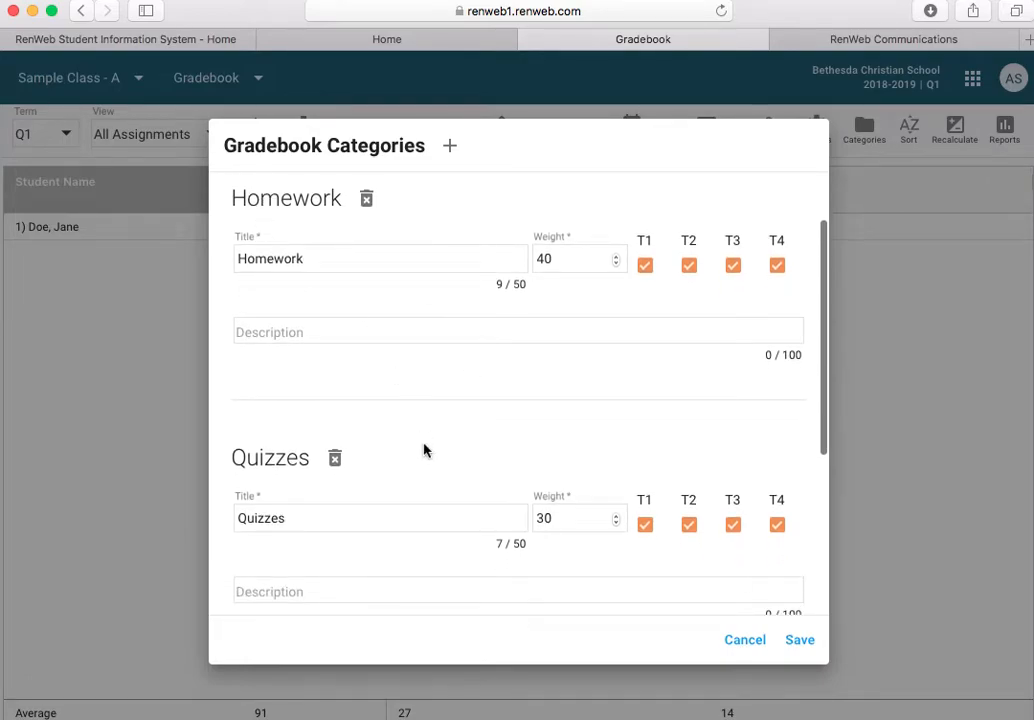
{"action": "scroll", "coordinate": [423, 450], "scroll_direction": "down", "scroll_amount": 1}
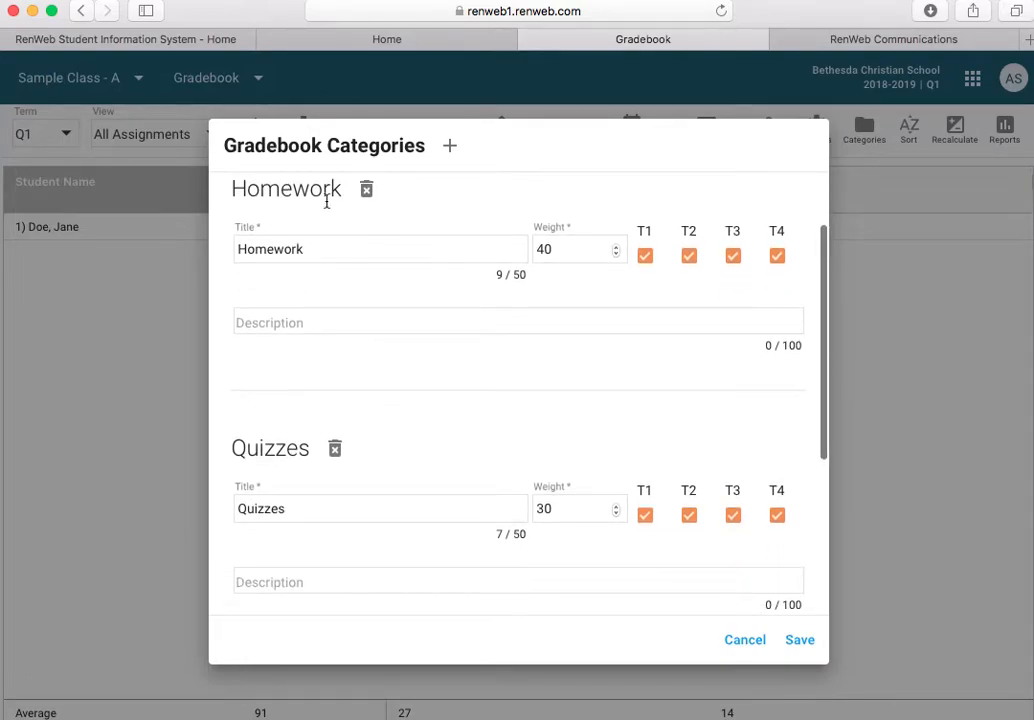
{"action": "scroll", "coordinate": [405, 443], "scroll_direction": "down", "scroll_amount": 5}
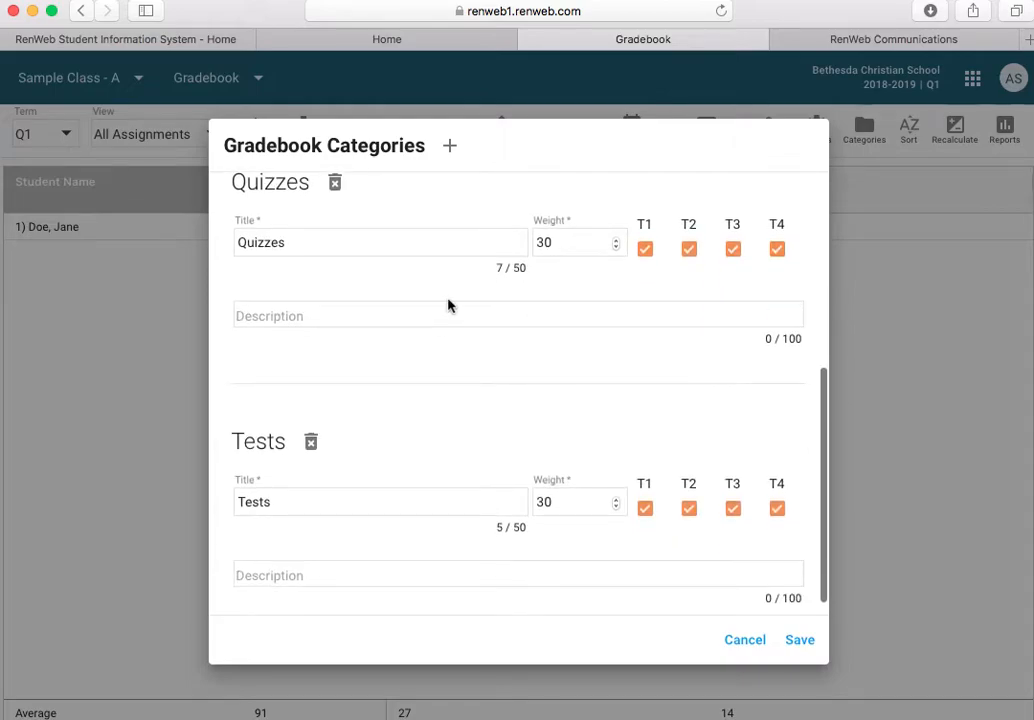
{"action": "left_click", "coordinate": [788, 637]}
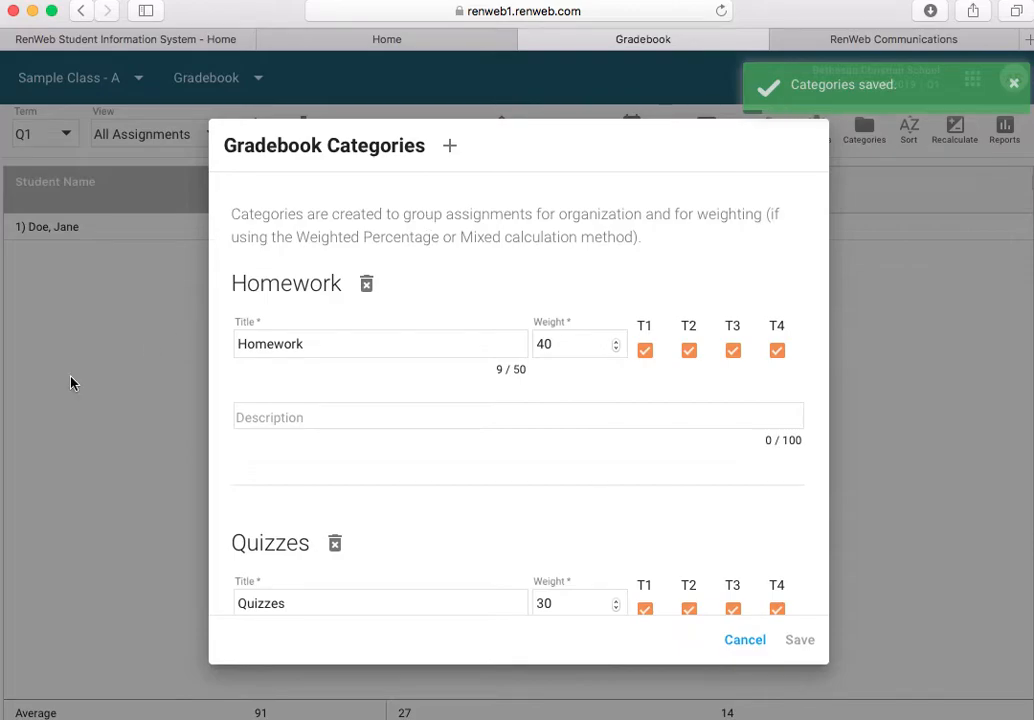
{"action": "left_click", "coordinate": [744, 641]}
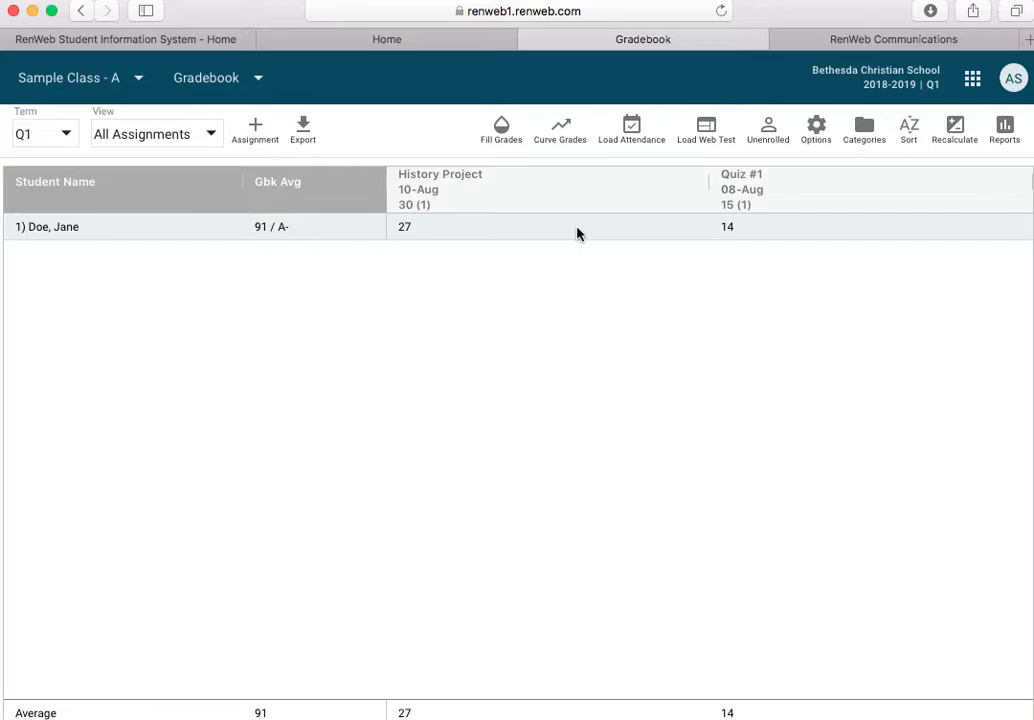
Step: Open the class's Lunch page and assign Pizza Sticks, Sauce/Cheese to the student for Wednesday, Aug 08, 2018
{"action": "left_click", "coordinate": [184, 78]}
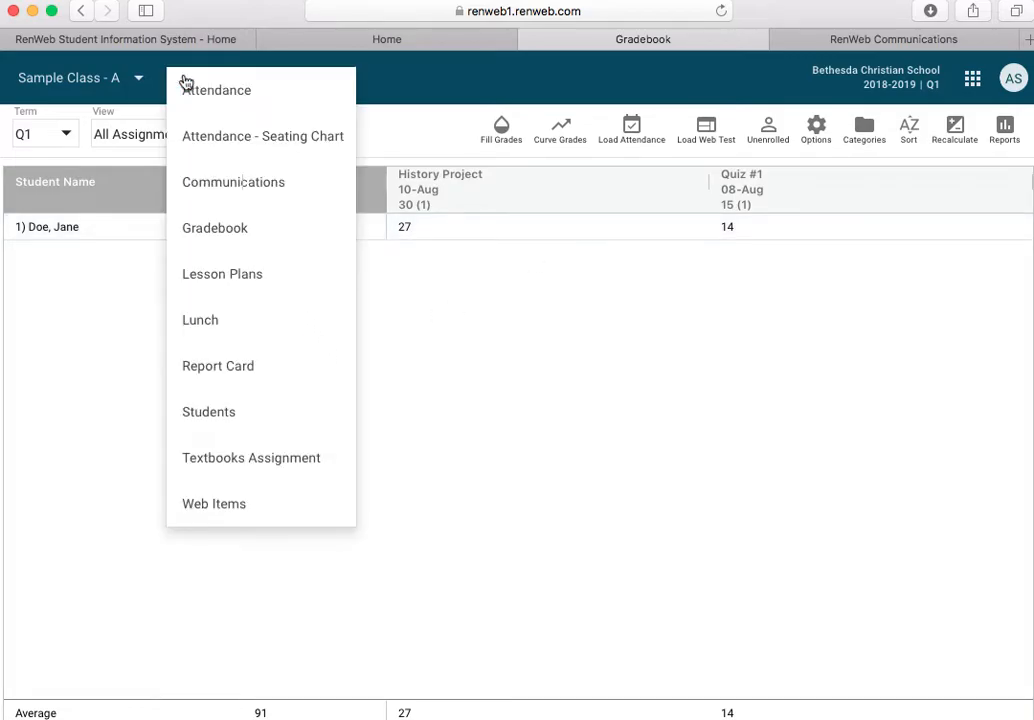
{"action": "left_click", "coordinate": [226, 322]}
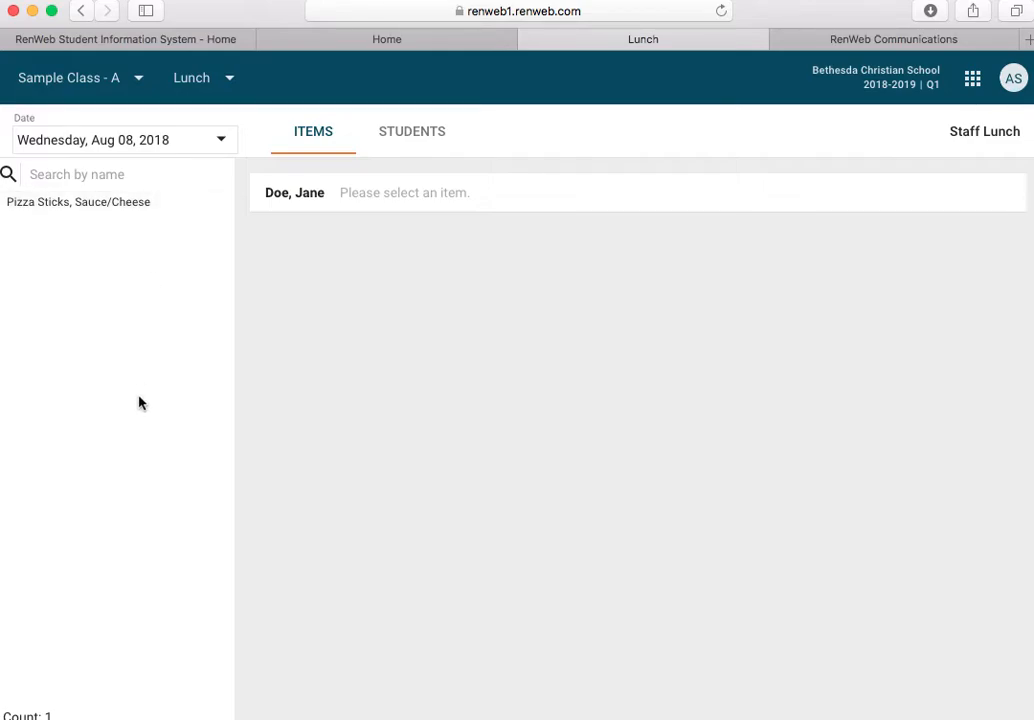
{"action": "left_click", "coordinate": [80, 212]}
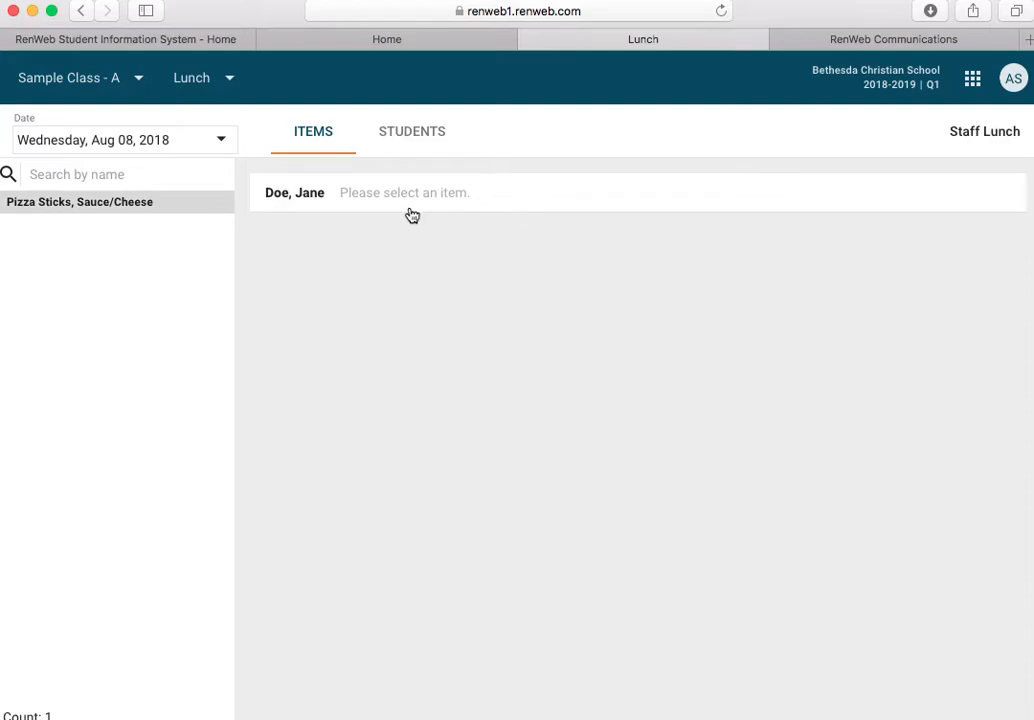
{"action": "left_click", "coordinate": [355, 204]}
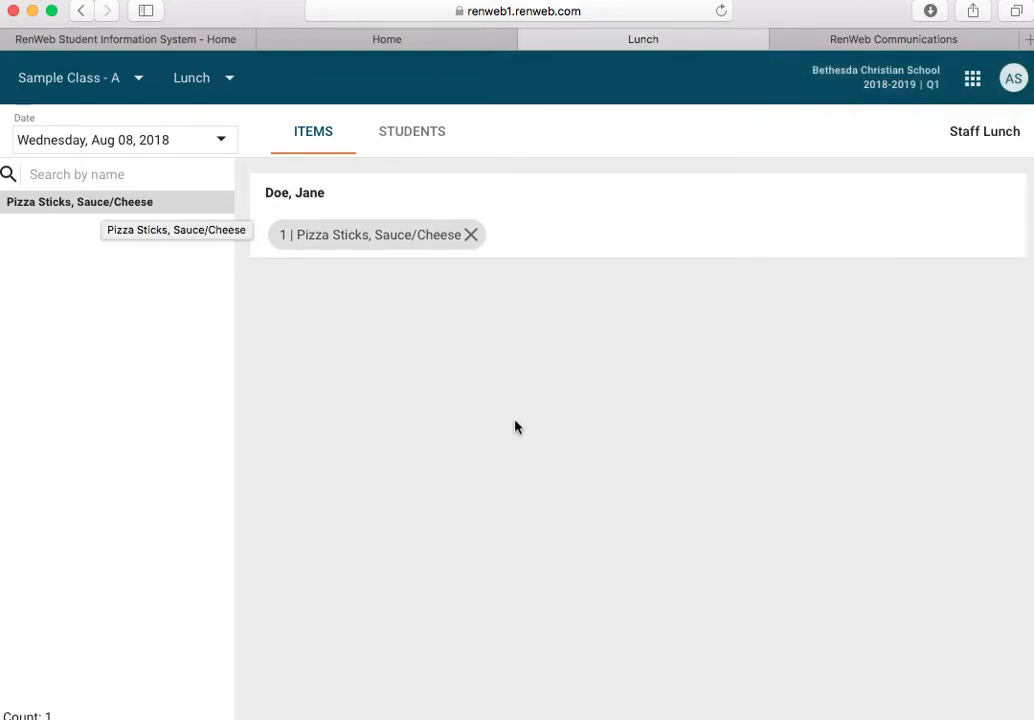
Step: Open Staff Lunch, try choosing Pizza Sticks, Sauce/Cheese for the first staff entry, clear the choice, and close the lunch verification page
{"action": "left_click", "coordinate": [984, 131]}
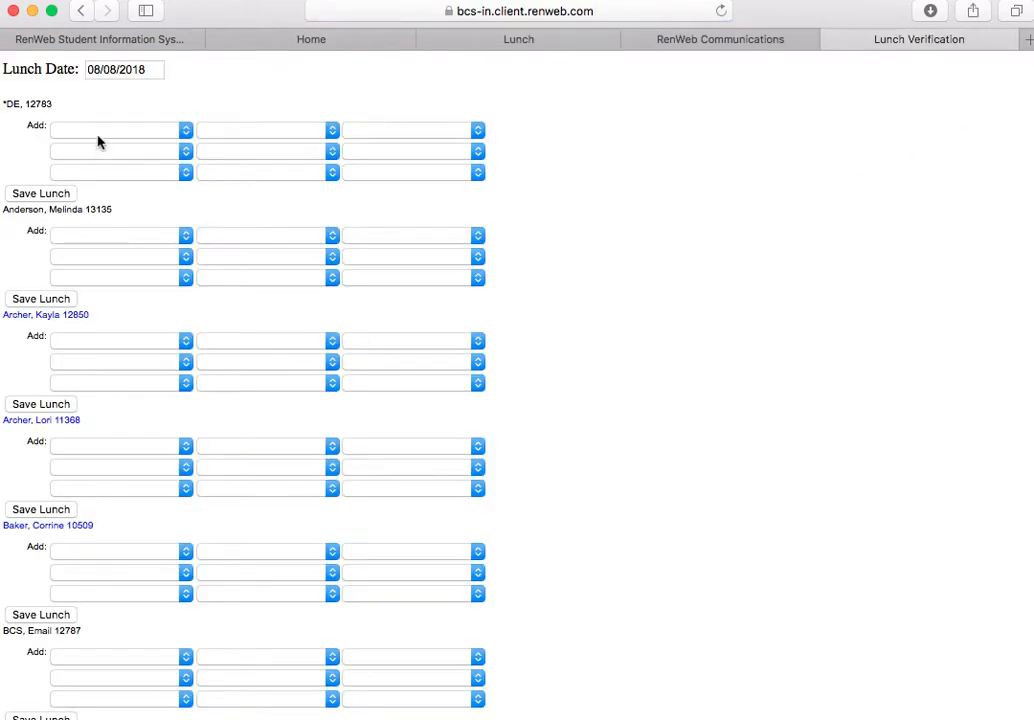
{"action": "left_click", "coordinate": [98, 137]}
{"action": "left_click", "coordinate": [104, 152]}
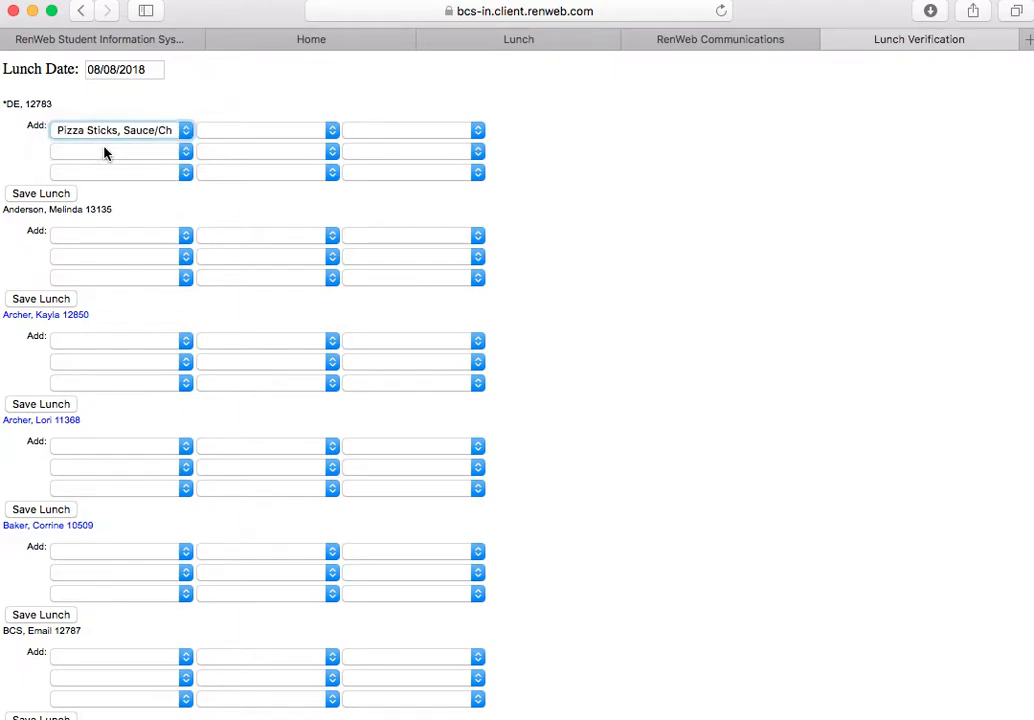
{"action": "left_click", "coordinate": [97, 137]}
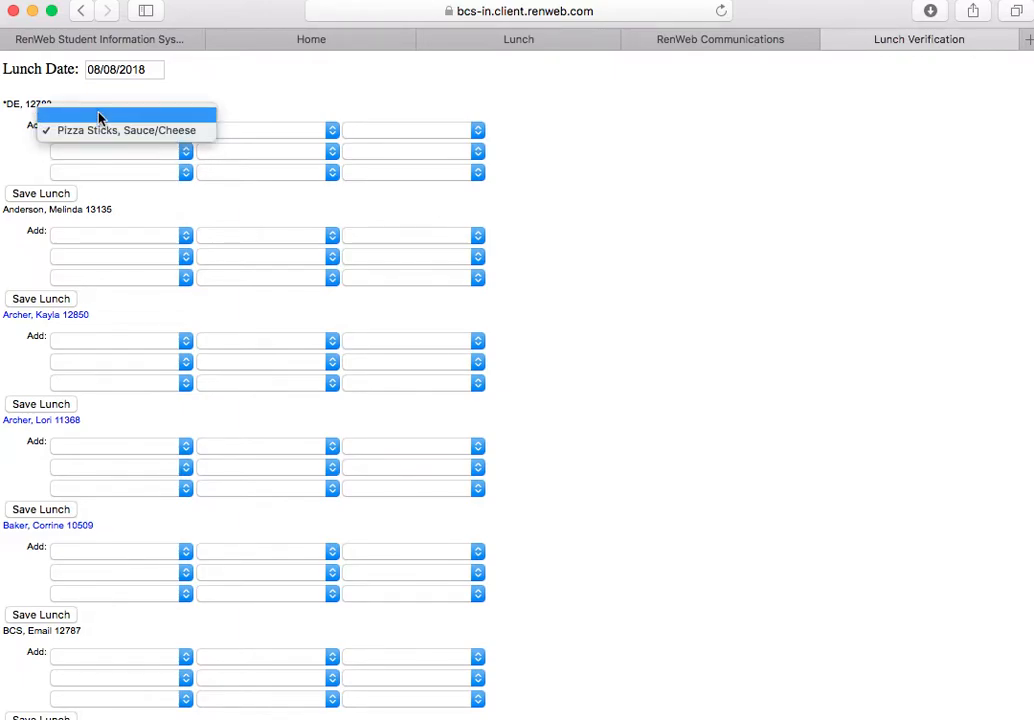
{"action": "left_click", "coordinate": [98, 118]}
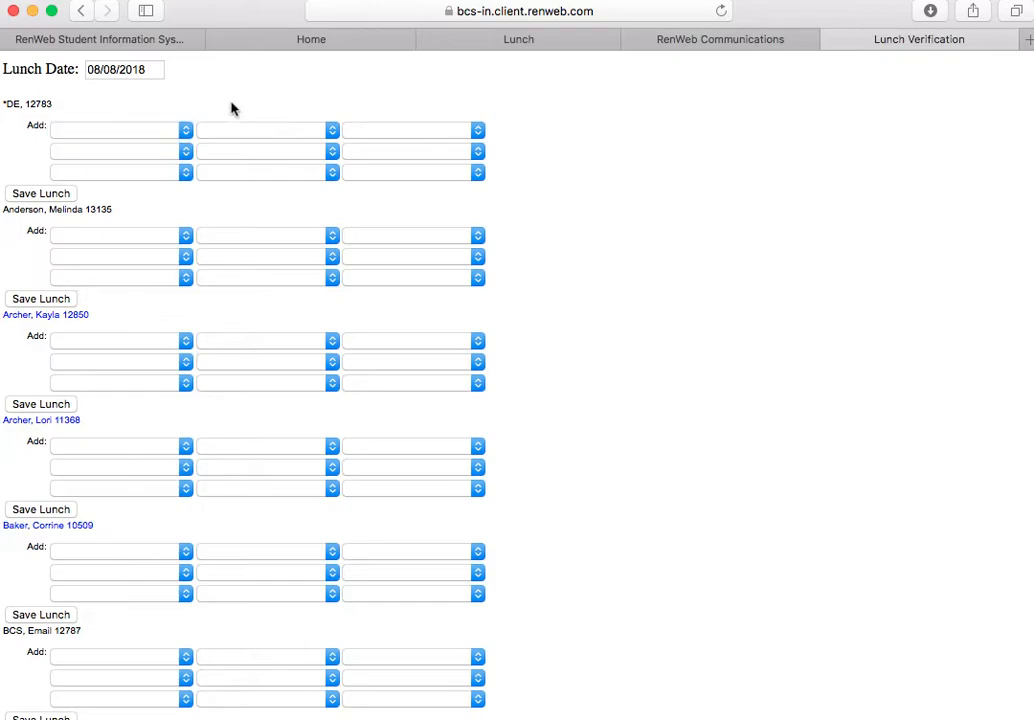
{"action": "left_click", "coordinate": [137, 129]}
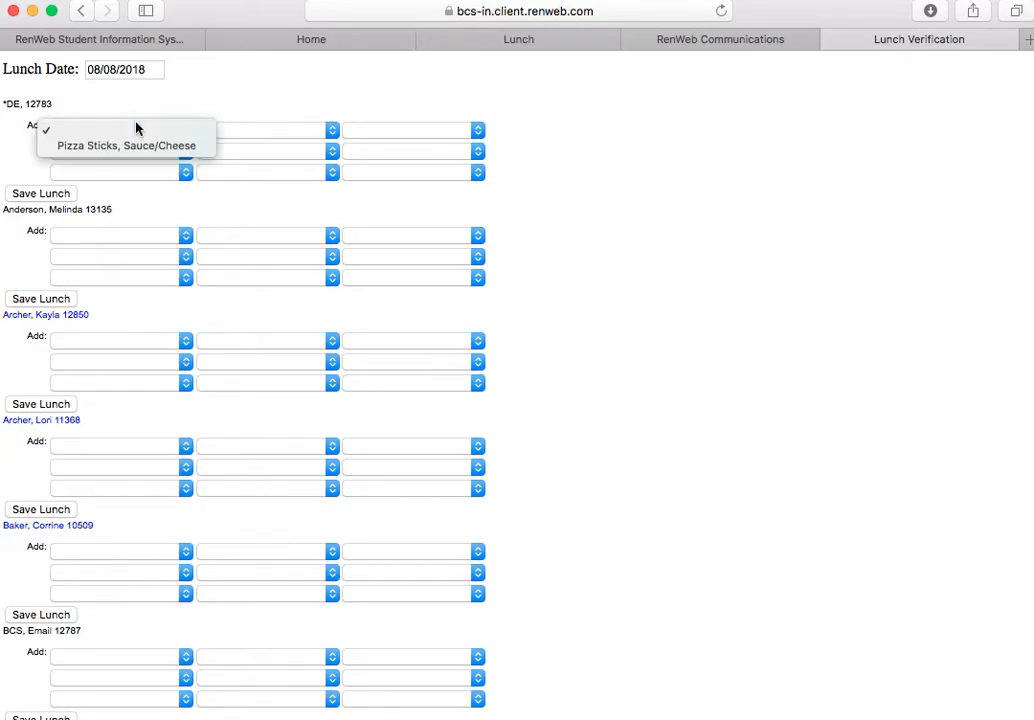
{"action": "left_click", "coordinate": [150, 129]}
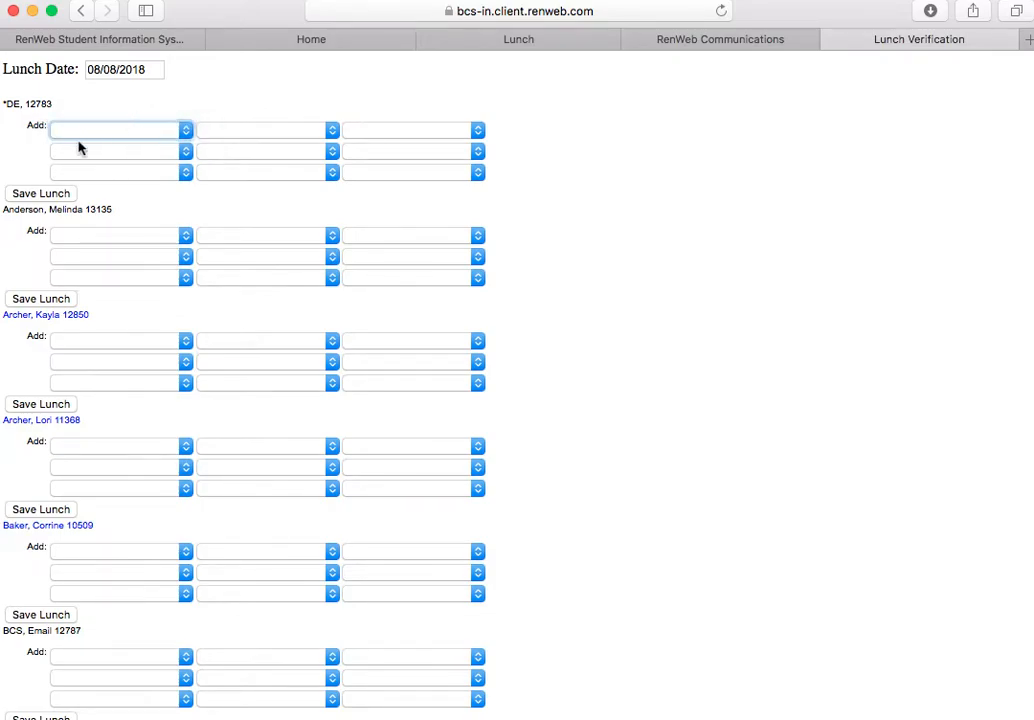
{"action": "left_click", "coordinate": [833, 40]}
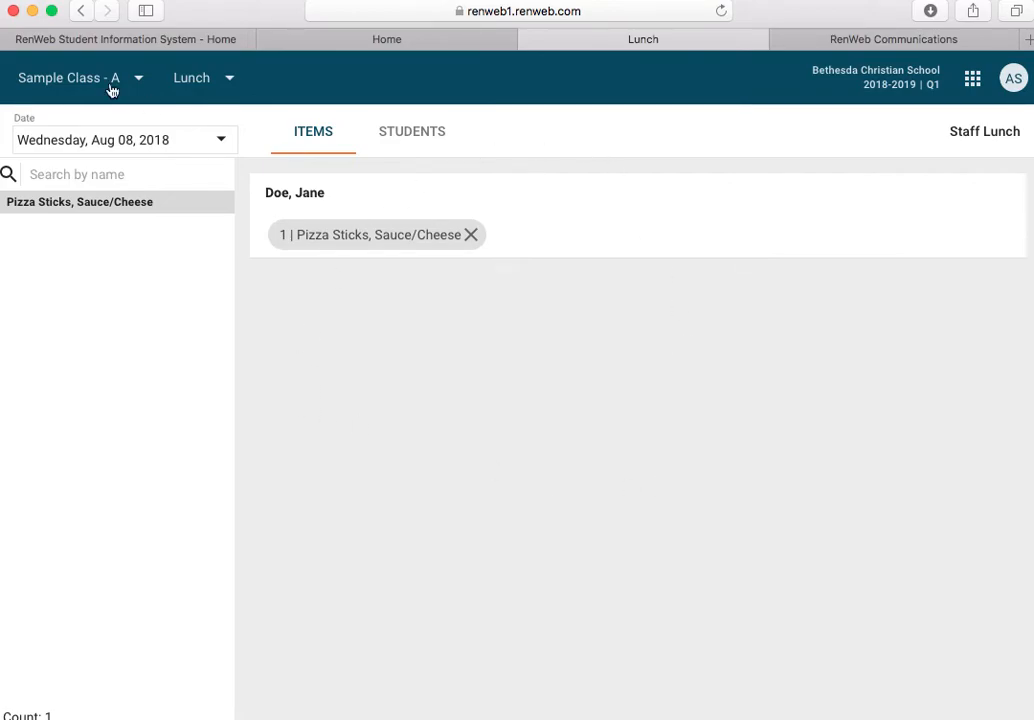
{"action": "left_click", "coordinate": [198, 84]}
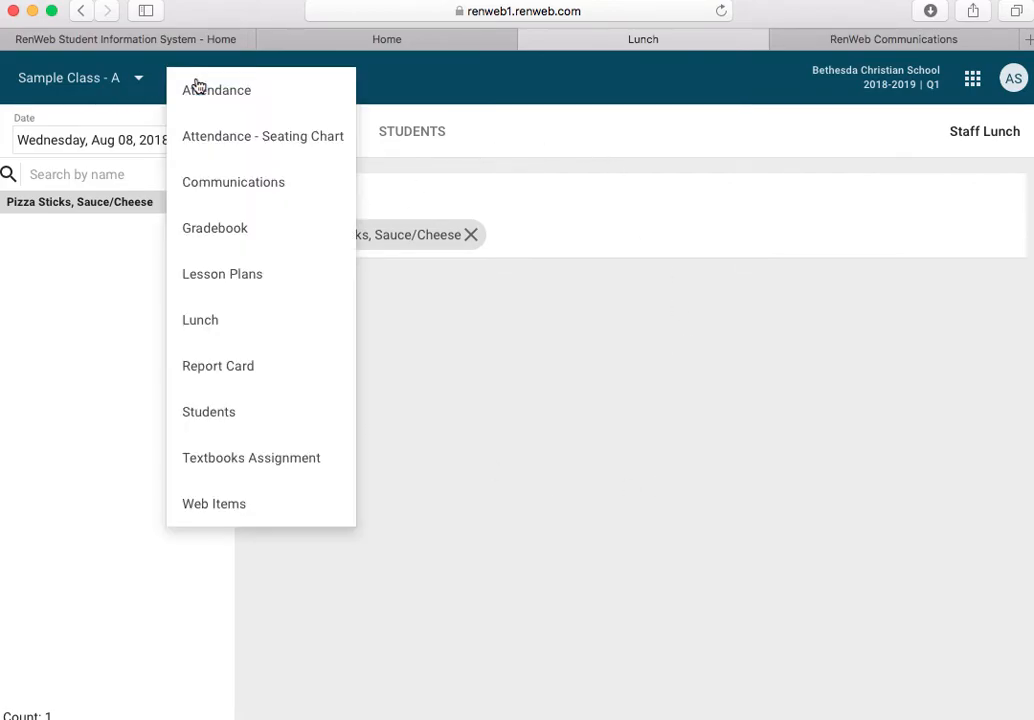
{"action": "left_click", "coordinate": [212, 183]}
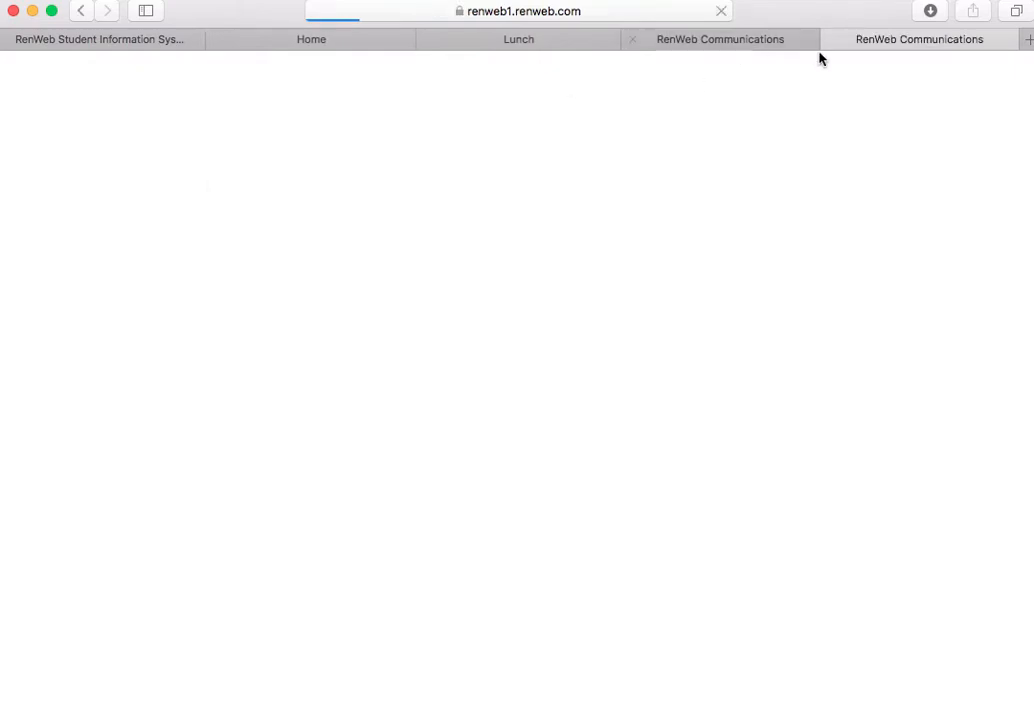
{"action": "left_click", "coordinate": [830, 38]}
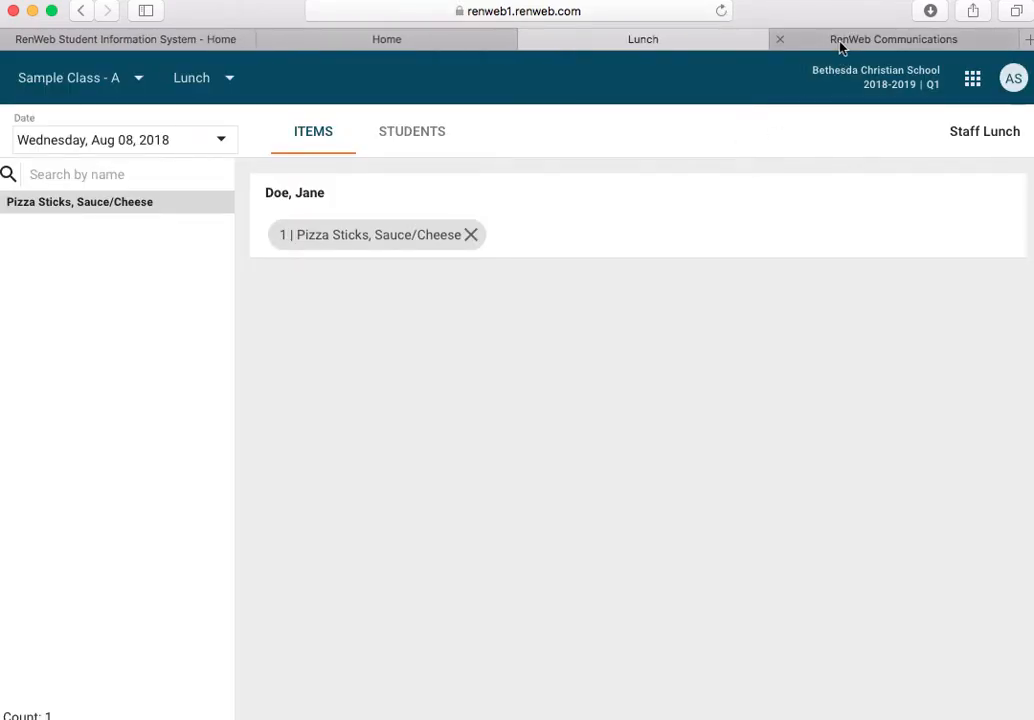
Step: Switch to the already open RenWeb Communications page and examine the compose options of the Welcome Back! email message
{"action": "left_click", "coordinate": [192, 88]}
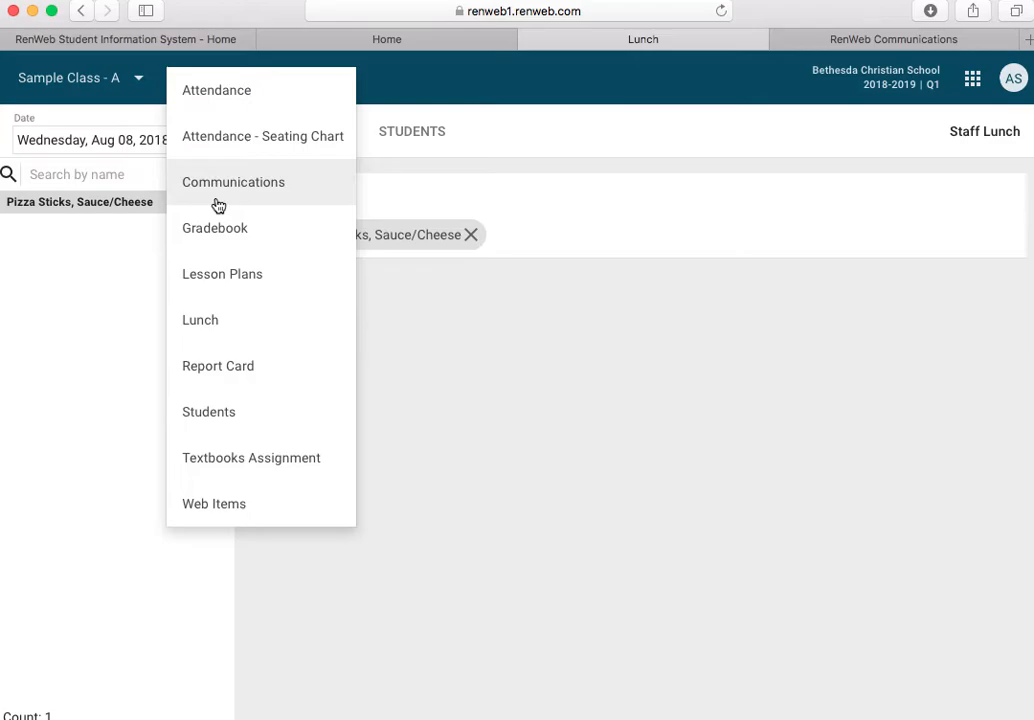
{"action": "left_click", "coordinate": [831, 40]}
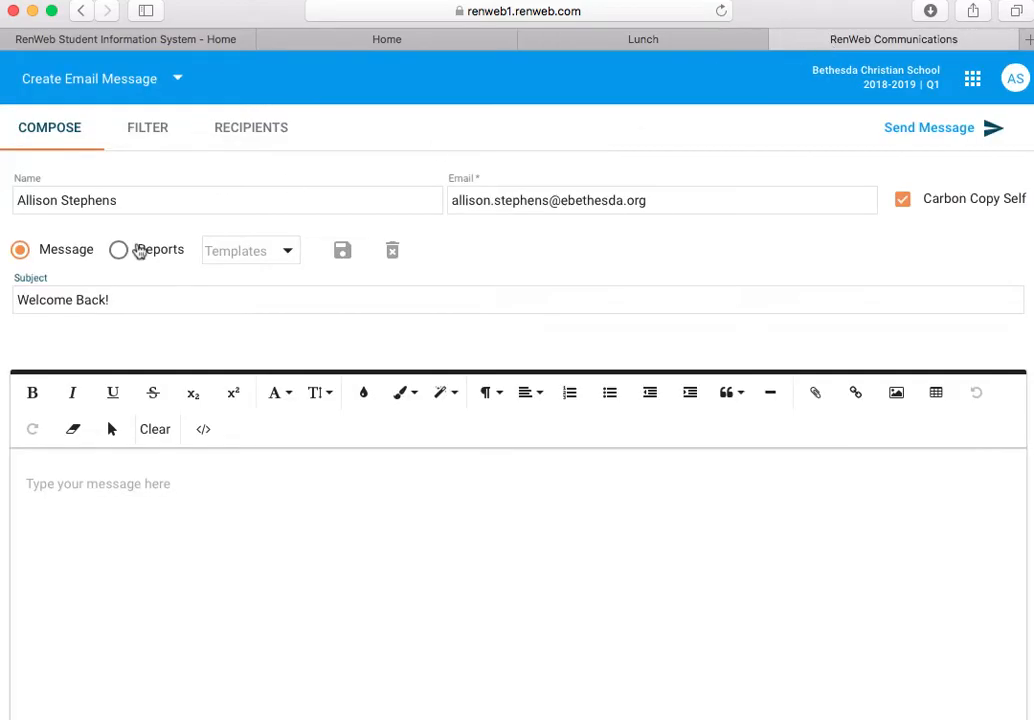
{"action": "scroll", "coordinate": [254, 494], "scroll_direction": "down", "scroll_amount": 3}
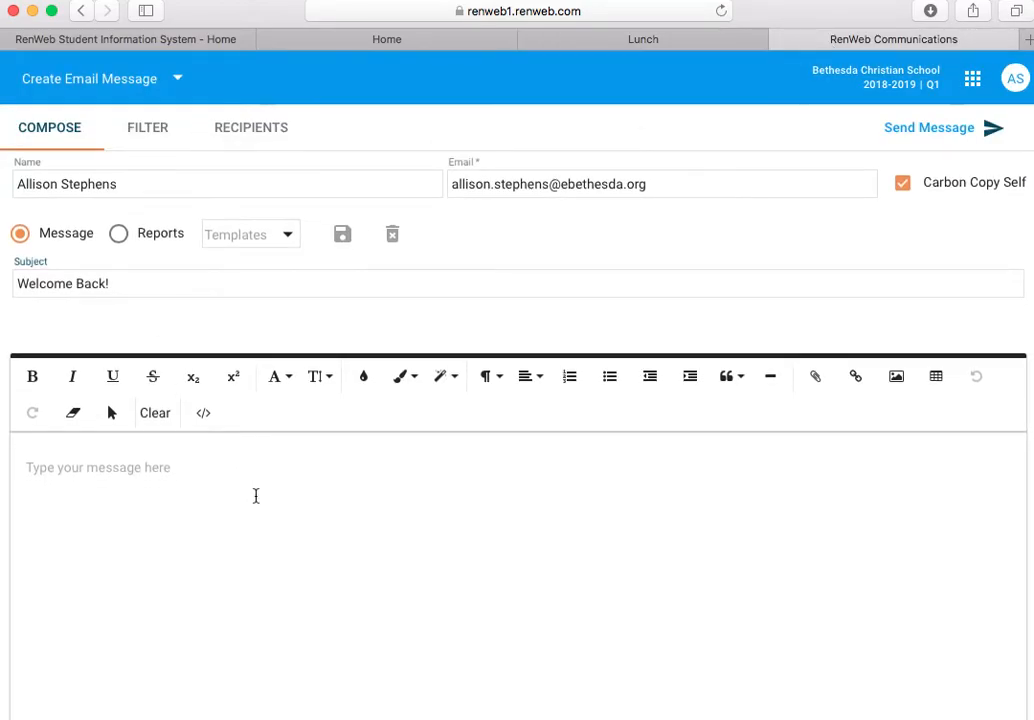
{"action": "scroll", "coordinate": [256, 494], "scroll_direction": "up", "scroll_amount": 3}
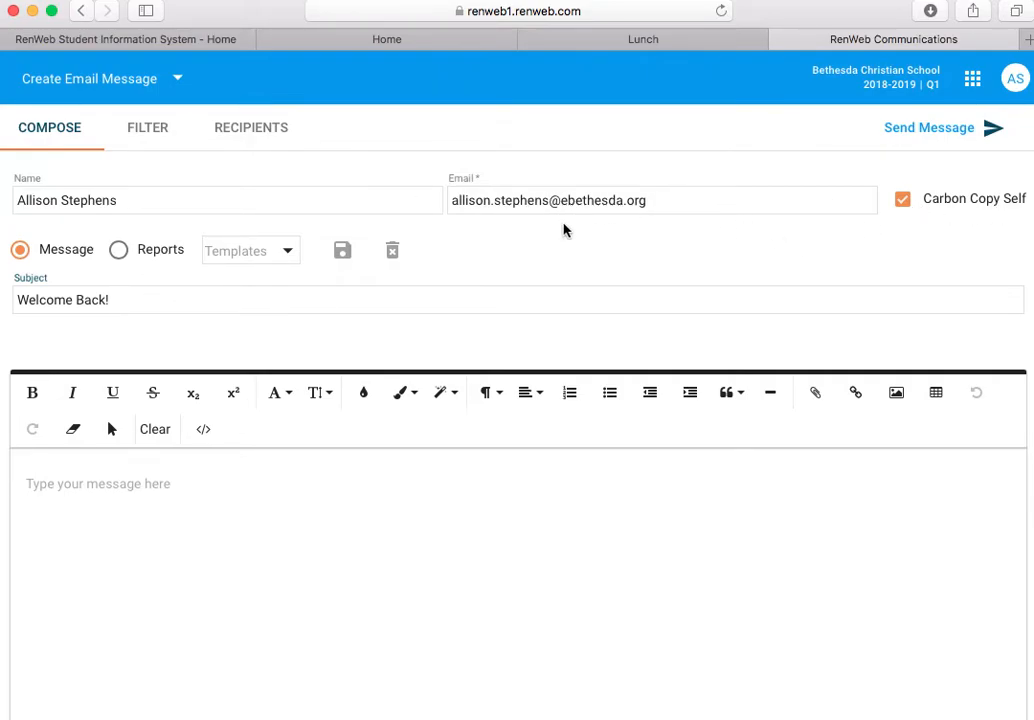
Step: Open the email's recipient filter, look through the available types, and set the type to Classes: Activity
{"action": "left_click", "coordinate": [155, 128]}
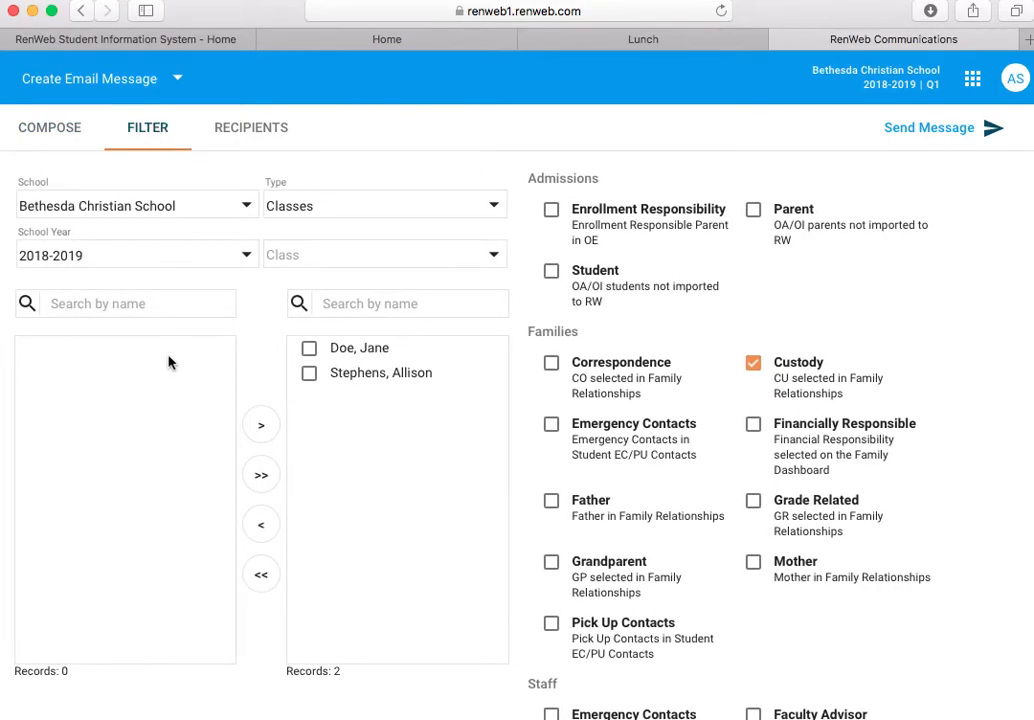
{"action": "left_click", "coordinate": [326, 212]}
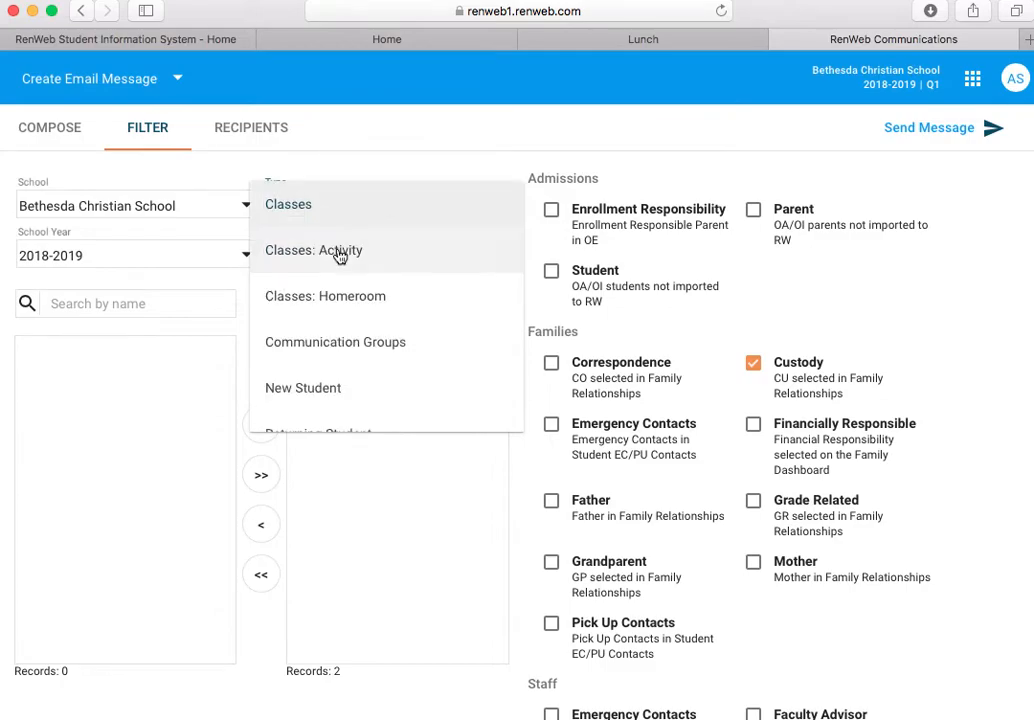
{"action": "scroll", "coordinate": [353, 323], "scroll_direction": "down", "scroll_amount": 3}
{"action": "scroll", "coordinate": [353, 321], "scroll_direction": "up", "scroll_amount": 3}
{"action": "left_click", "coordinate": [353, 265]}
{"action": "left_click", "coordinate": [299, 256]}
{"action": "left_click", "coordinate": [390, 278]}
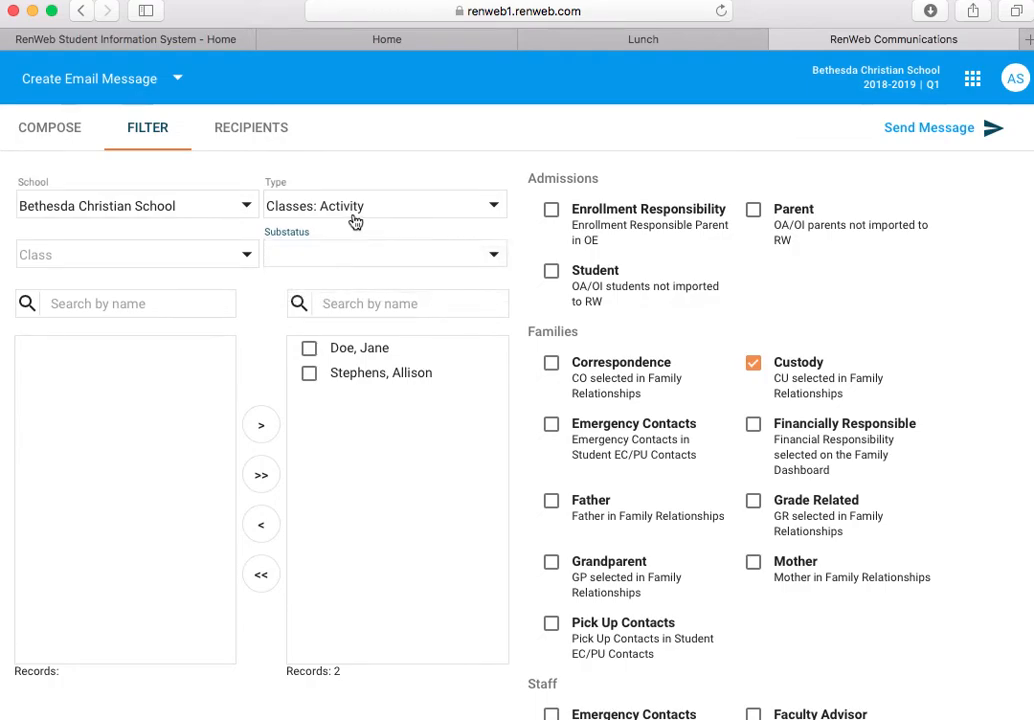
Step: Set the recipient filter's type to Classes and choose Sample Class - A for school year 2018-2019
{"action": "left_click", "coordinate": [330, 212]}
{"action": "left_click", "coordinate": [328, 174]}
{"action": "left_click", "coordinate": [317, 257]}
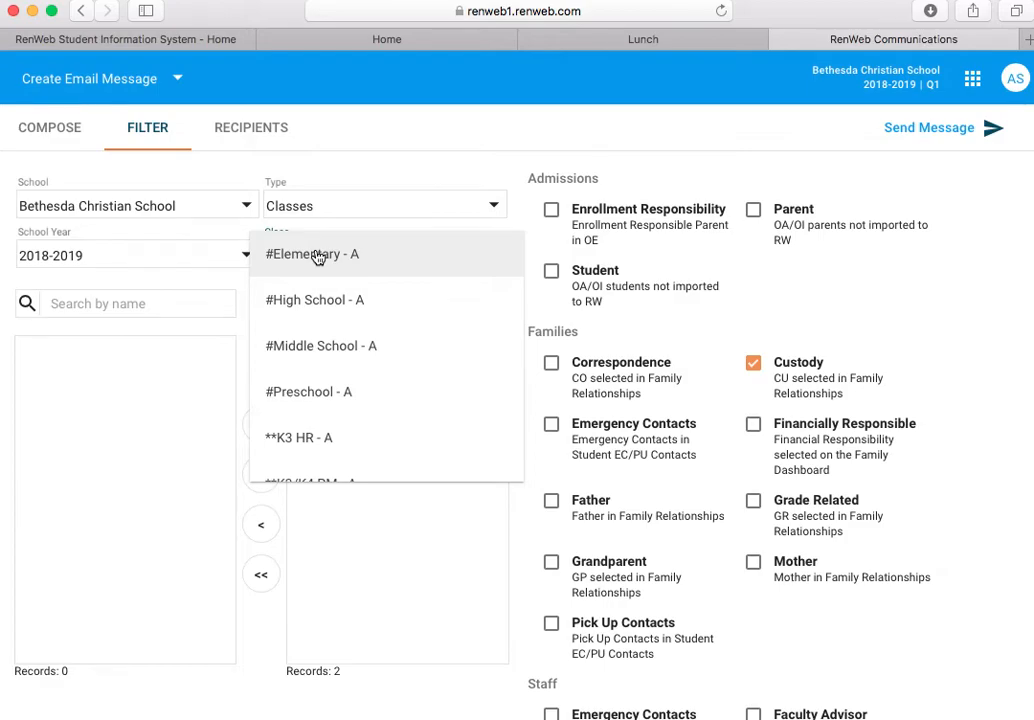
{"action": "scroll", "coordinate": [317, 257], "scroll_direction": "down", "scroll_amount": 10}
{"action": "left_click", "coordinate": [305, 369]}
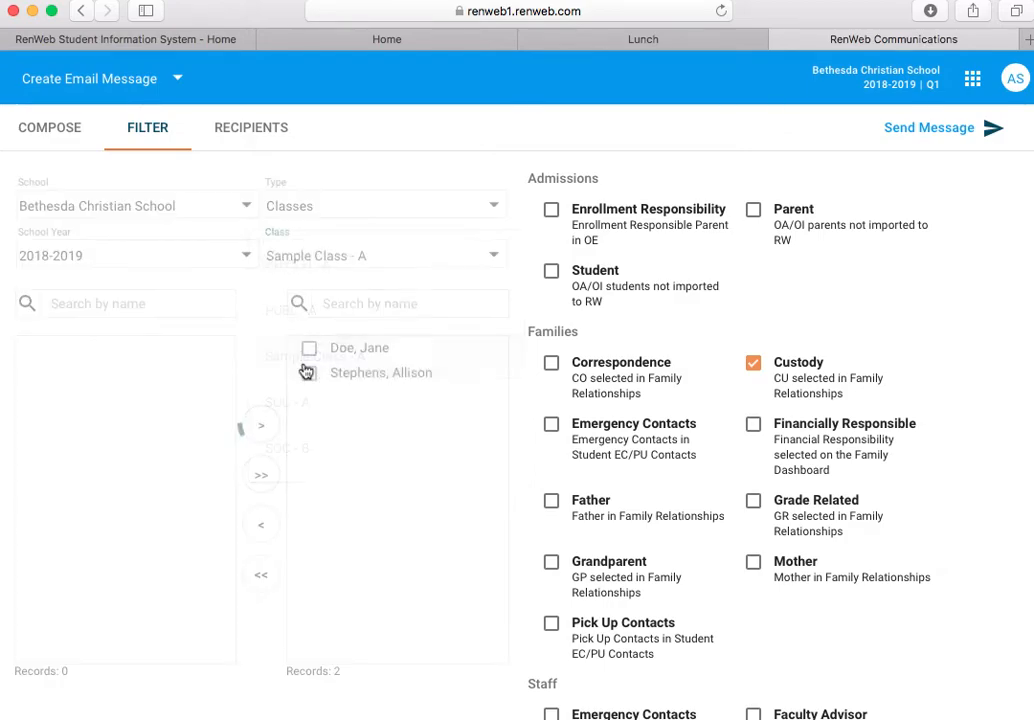
Step: Select the student listed for Sample Class - A and add the whole class list to the email recipients
{"action": "left_click", "coordinate": [37, 349]}
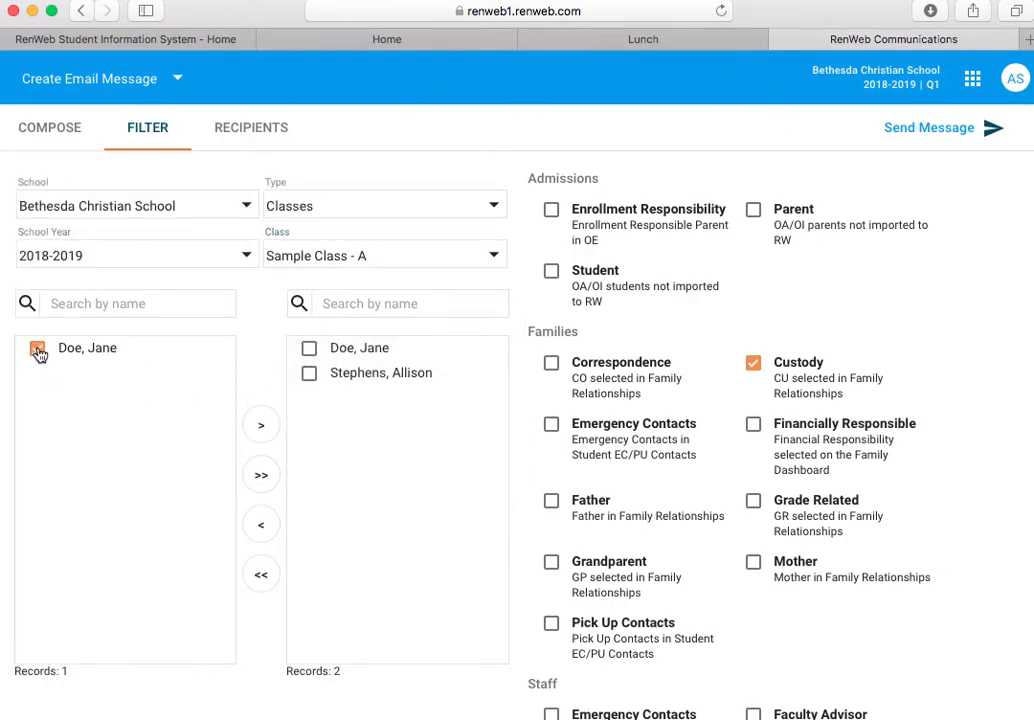
{"action": "left_click", "coordinate": [264, 434]}
{"action": "left_click", "coordinate": [262, 475]}
Step: Examine the Families, Staff and Students contact options and the available recipient types, keeping the type set to Classes
{"action": "scroll", "coordinate": [795, 403], "scroll_direction": "down", "scroll_amount": 3}
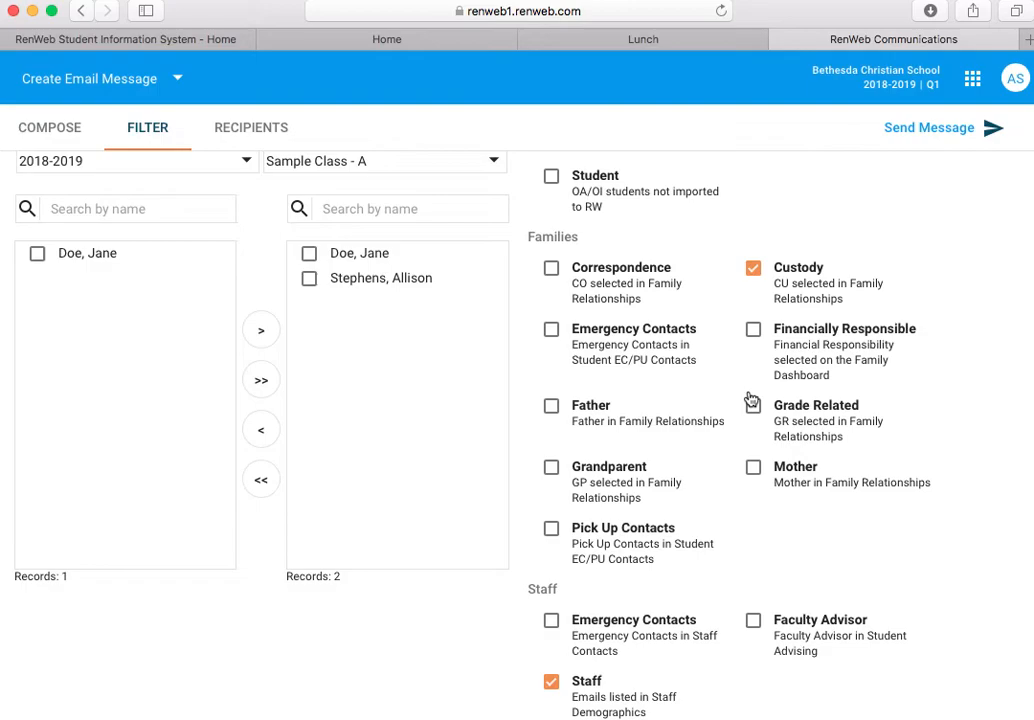
{"action": "scroll", "coordinate": [750, 400], "scroll_direction": "down", "scroll_amount": 4}
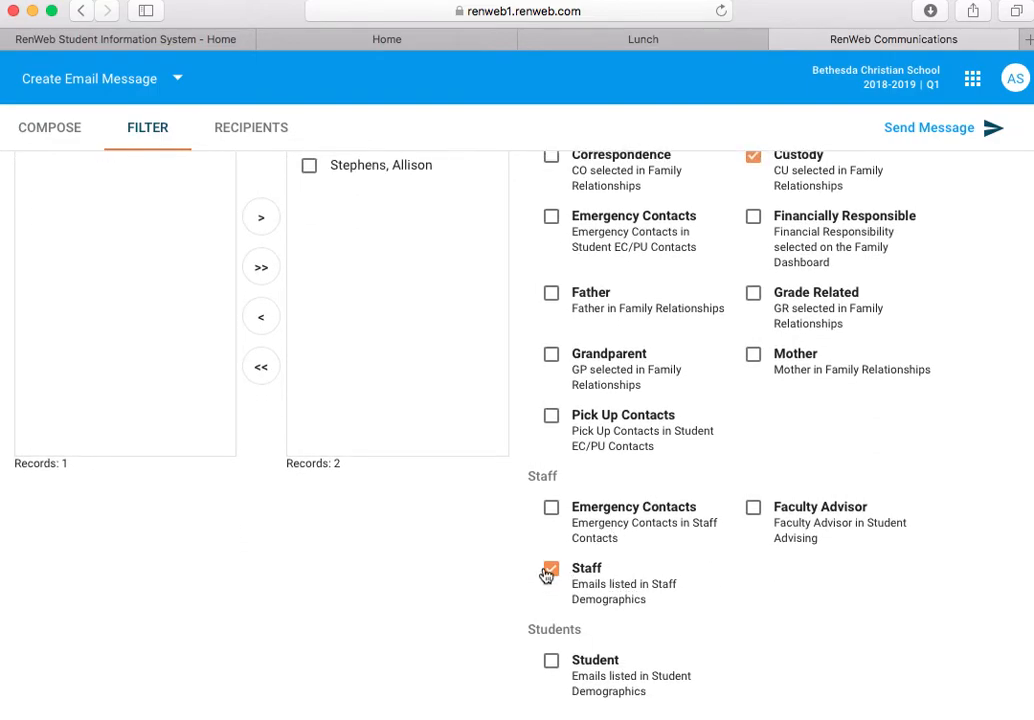
{"action": "scroll", "coordinate": [345, 300], "scroll_direction": "up", "scroll_amount": 5}
{"action": "left_click", "coordinate": [319, 208]}
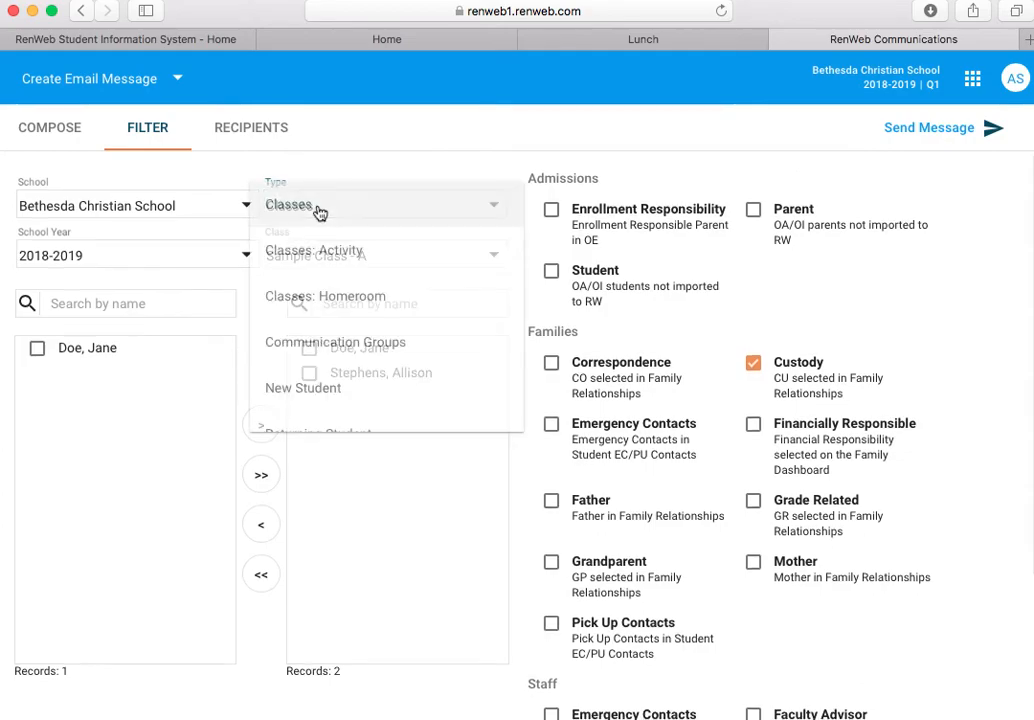
{"action": "scroll", "coordinate": [345, 312], "scroll_direction": "down", "scroll_amount": 3}
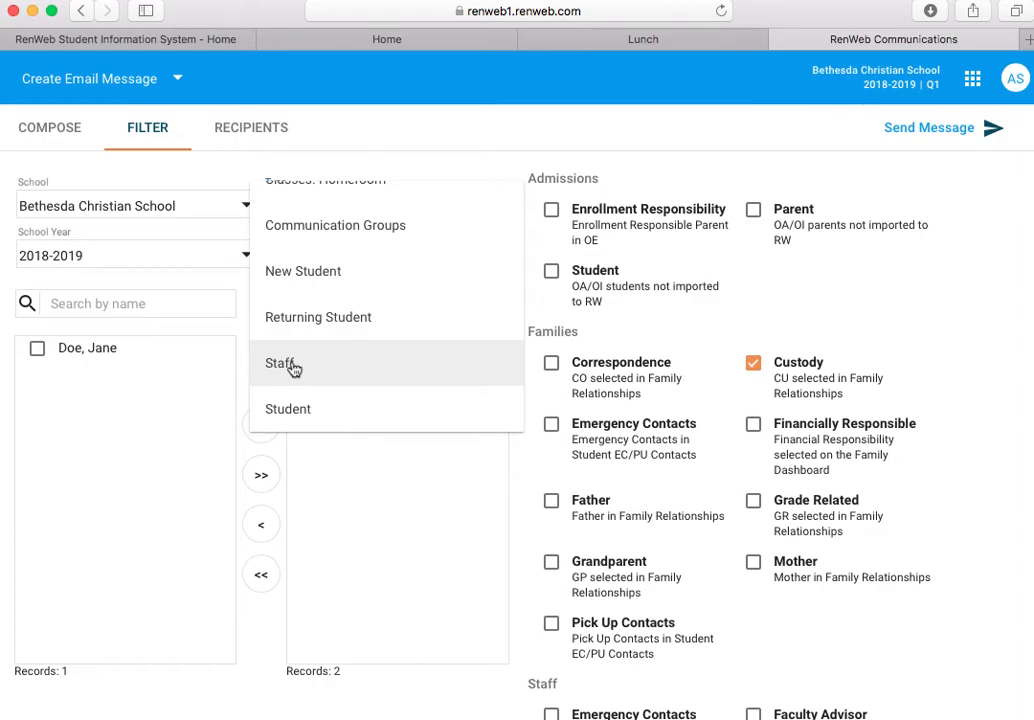
{"action": "left_click", "coordinate": [153, 466]}
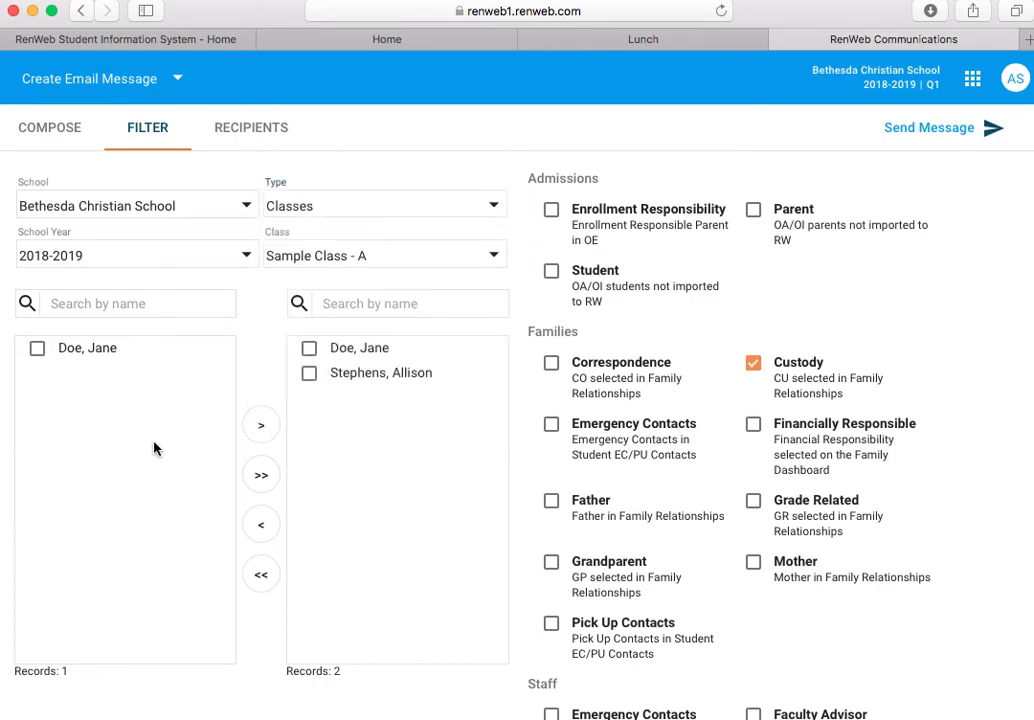
Step: Review the email's recipient addresses and return to the compose page to look over the empty Welcome Back! message
{"action": "left_click", "coordinate": [242, 128]}
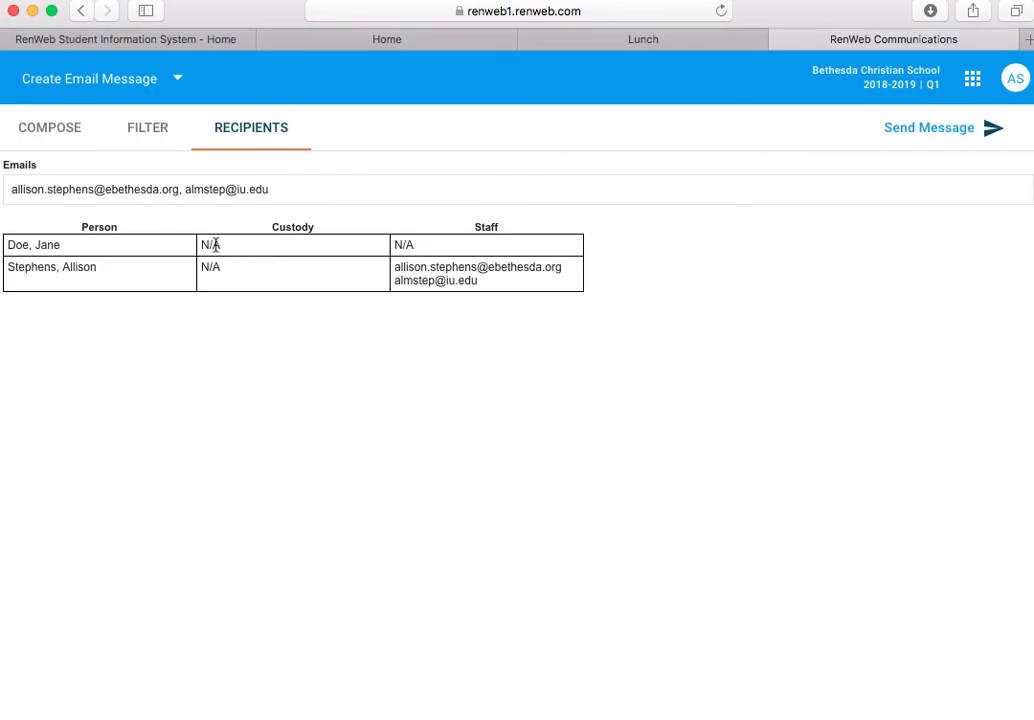
{"action": "left_click", "coordinate": [63, 130]}
{"action": "scroll", "coordinate": [243, 489], "scroll_direction": "down", "scroll_amount": 2}
{"action": "scroll", "coordinate": [243, 489], "scroll_direction": "up", "scroll_amount": 2}
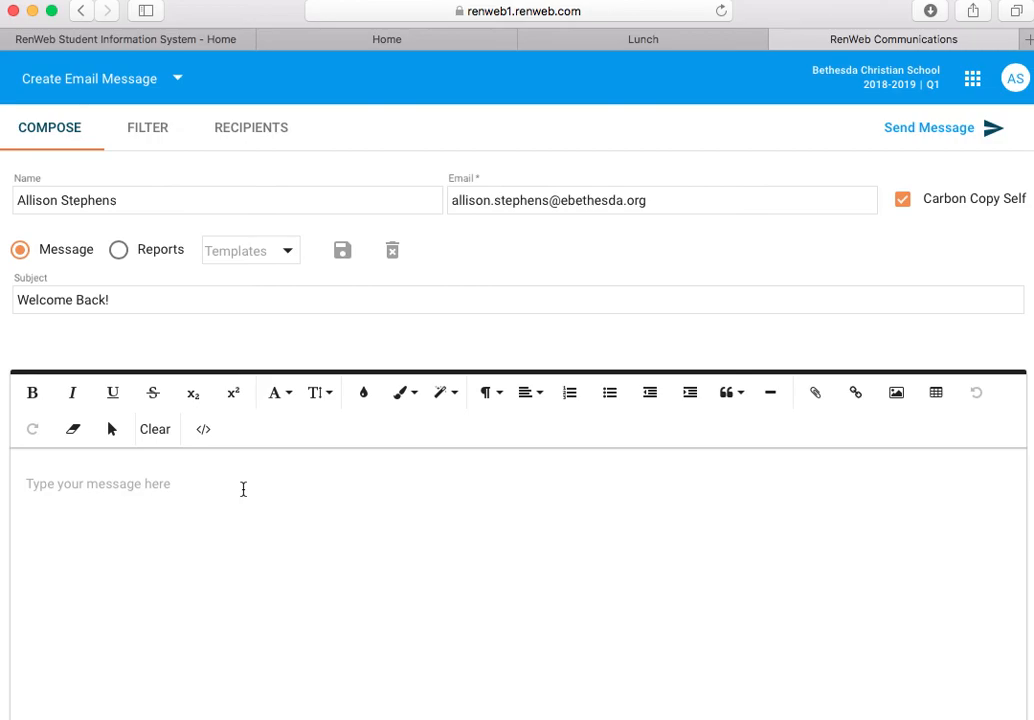
{"action": "scroll", "coordinate": [265, 553], "scroll_direction": "down", "scroll_amount": 2}
{"action": "scroll", "coordinate": [265, 553], "scroll_direction": "up", "scroll_amount": 2}
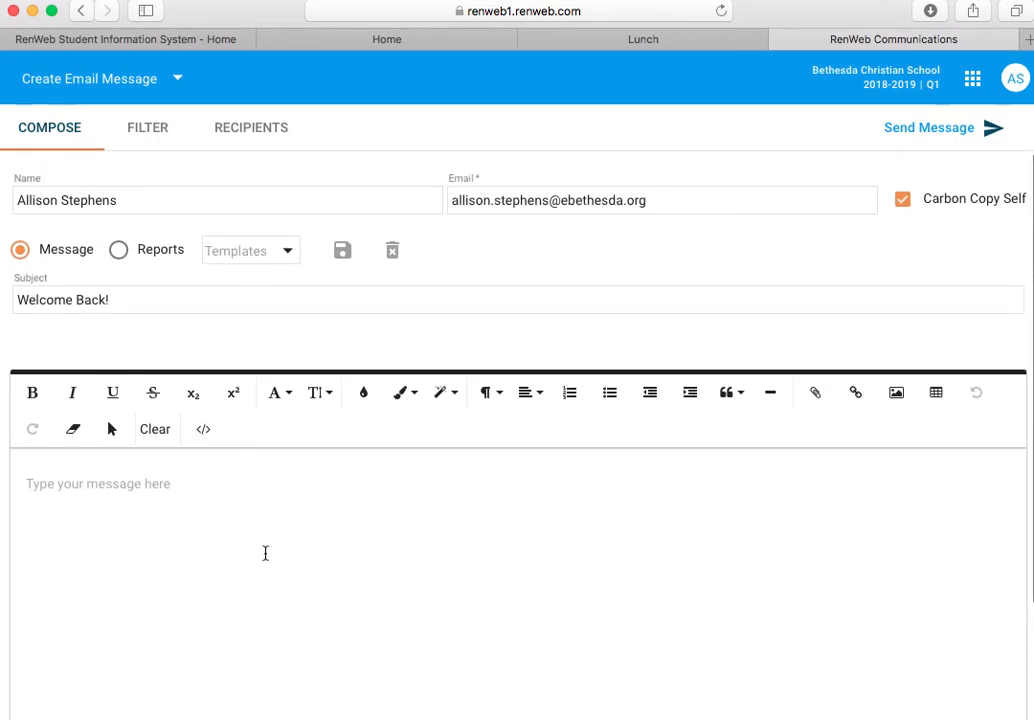
Step: Reopen the recipient filter and check the type choices again without changing the Classes selection
{"action": "left_click", "coordinate": [145, 128]}
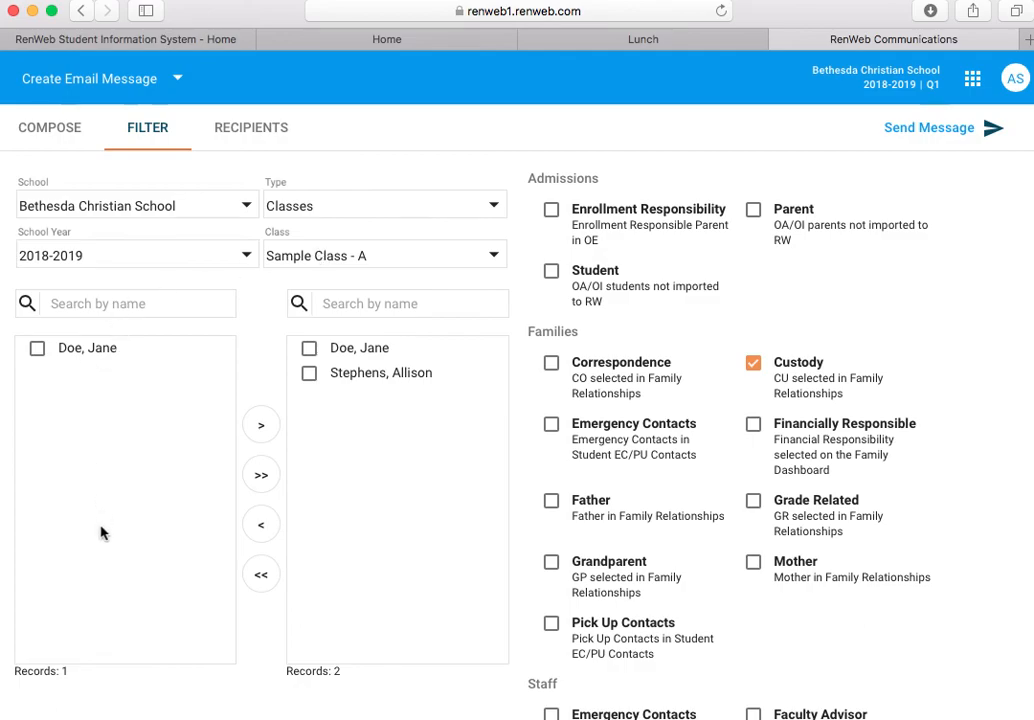
{"action": "left_click", "coordinate": [342, 206]}
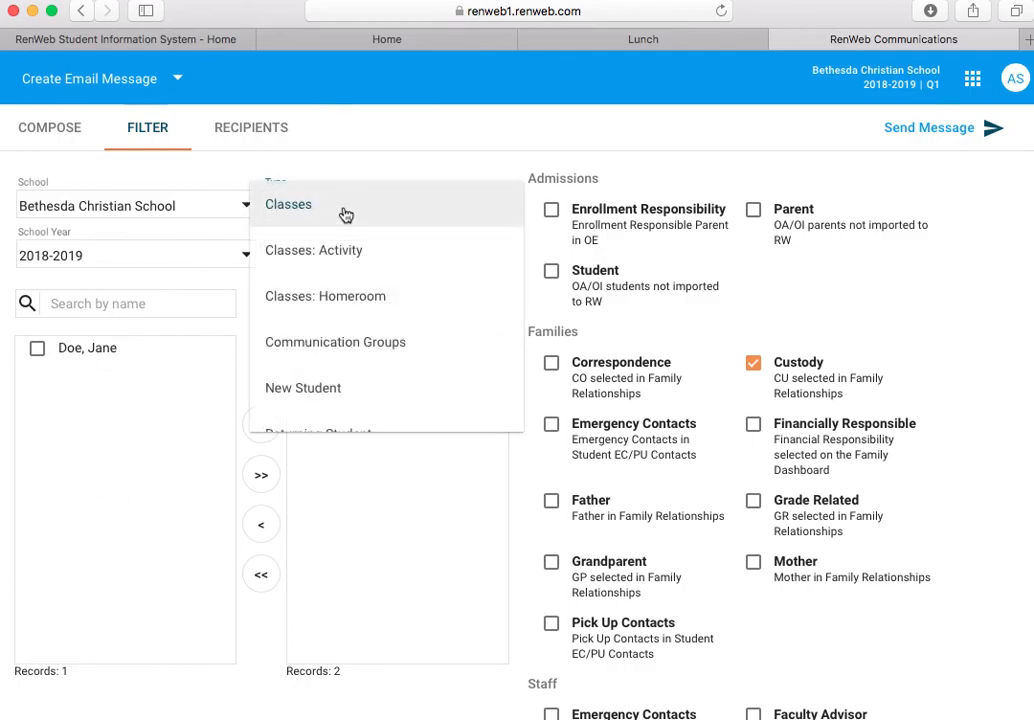
{"action": "left_click", "coordinate": [136, 497]}
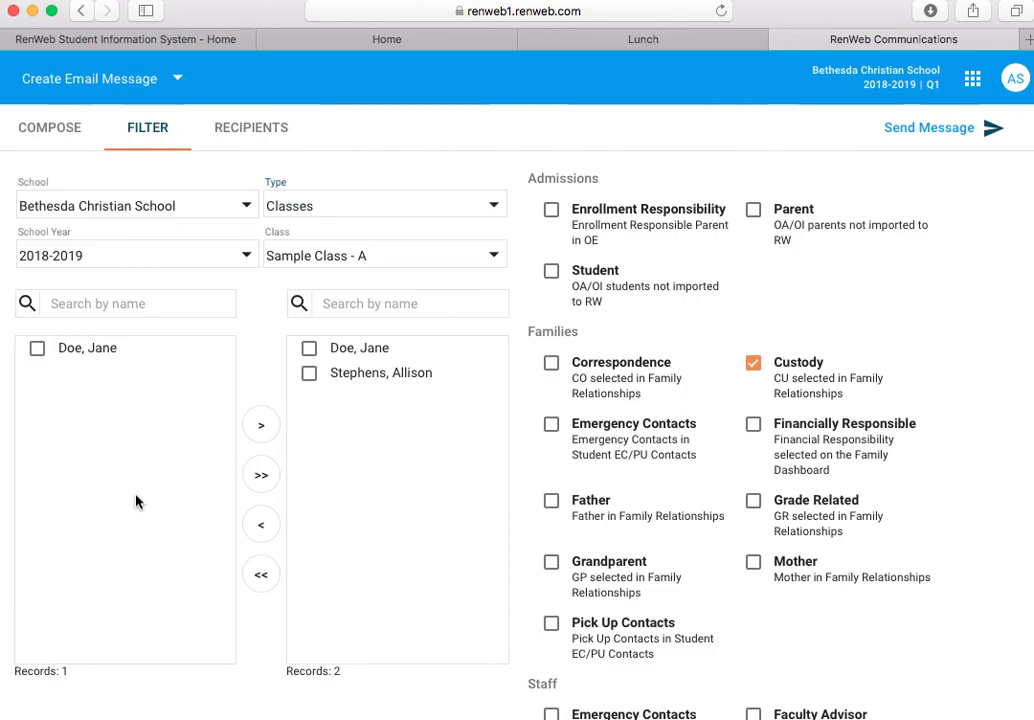